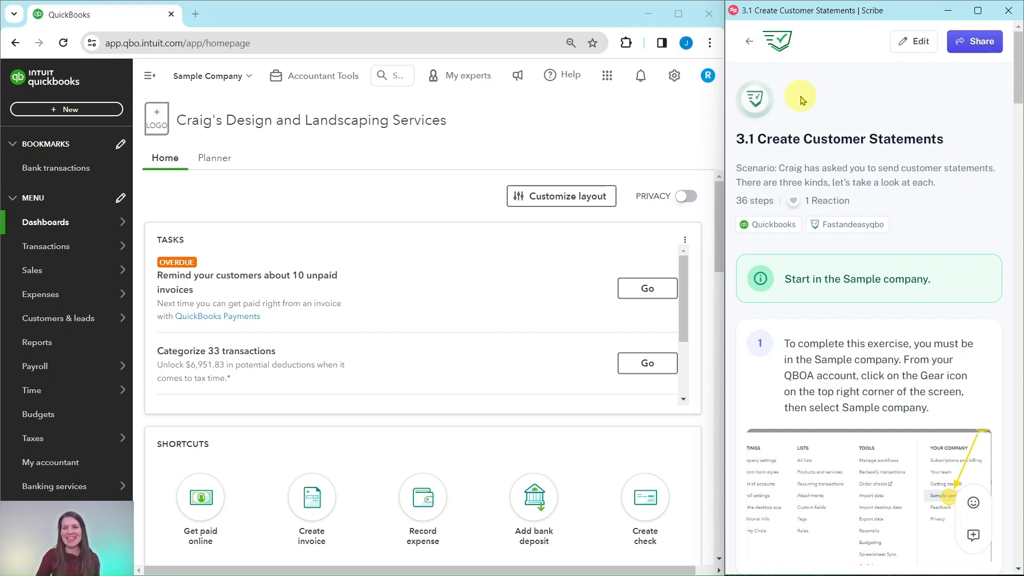
# Read the exercise guide through the Balance Forward scenario and open the customer list under Sales
pyautogui.scroll(-1, 814, 118)
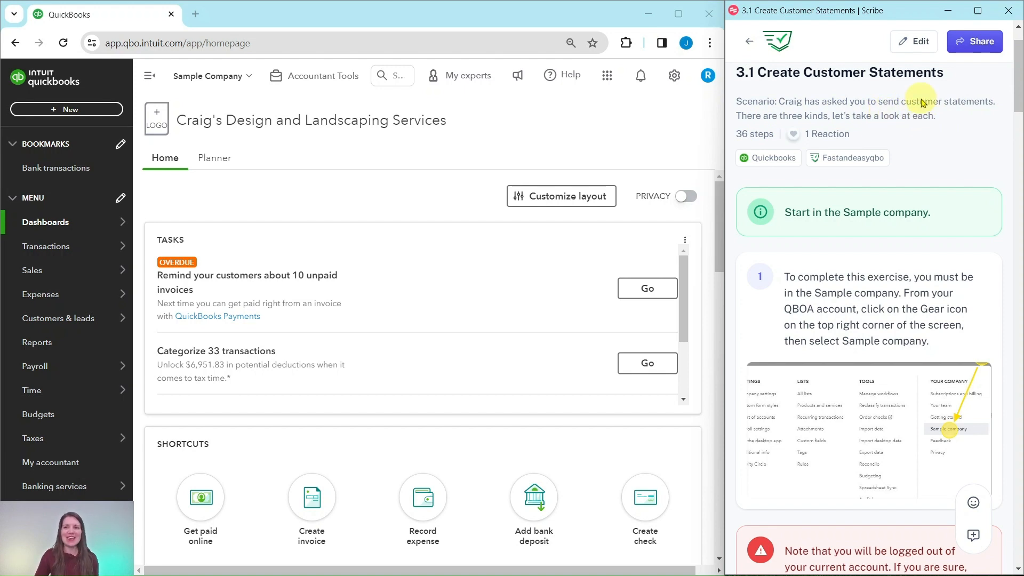
pyautogui.scroll(-1, 880, 136)
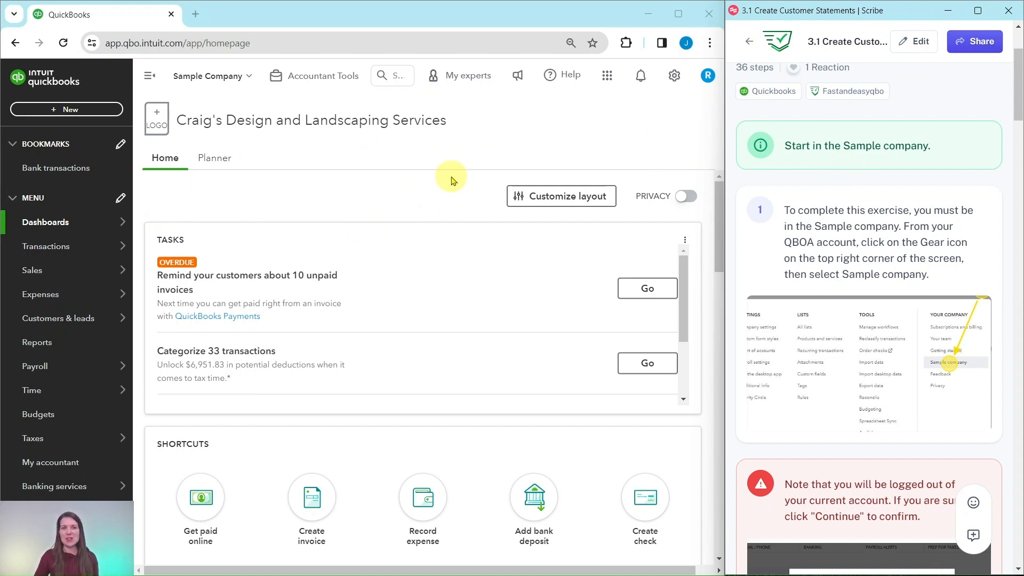
pyautogui.scroll(-5, 791, 184)
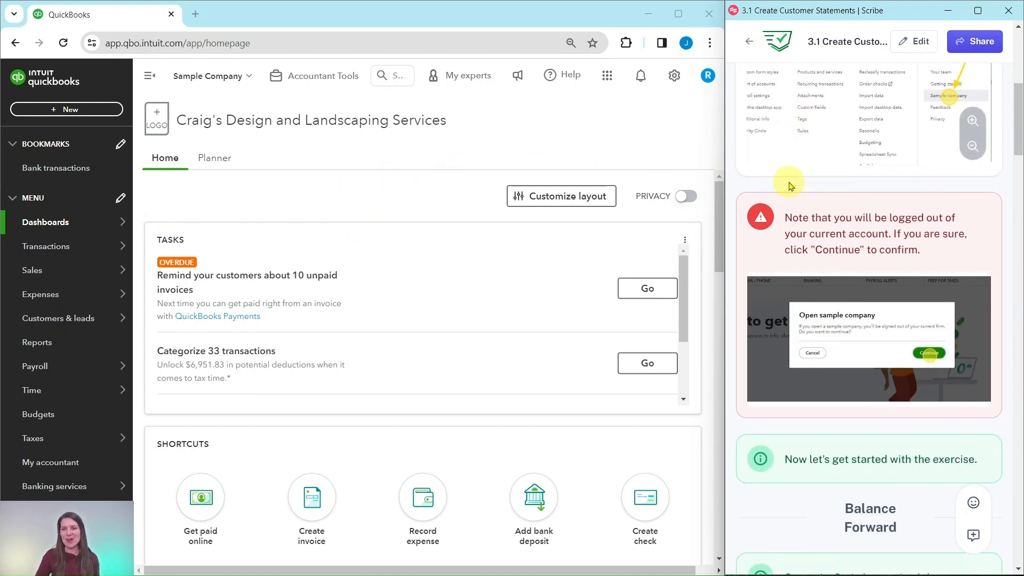
pyautogui.scroll(-7, 791, 184)
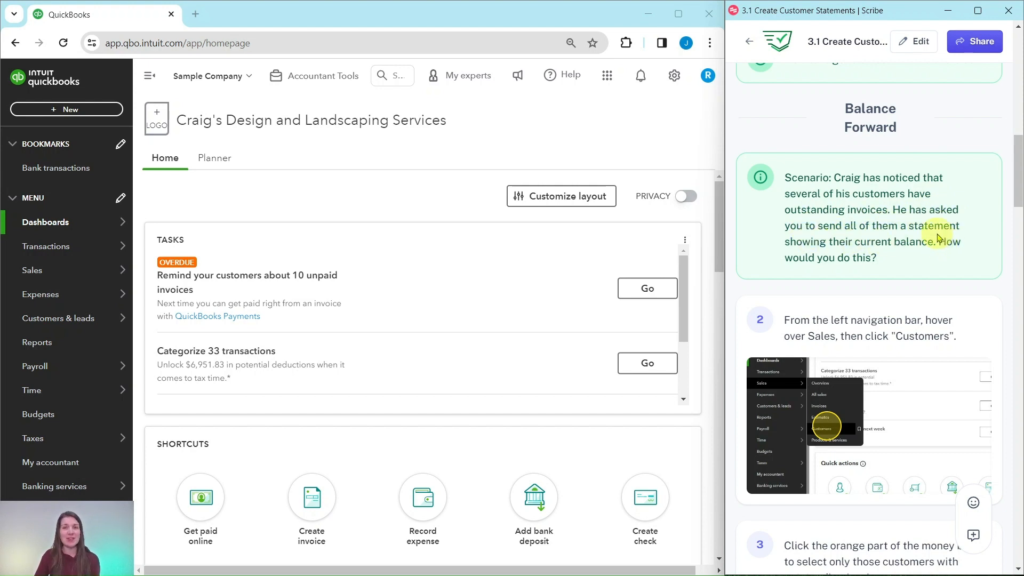
pyautogui.scroll(-3, 934, 225)
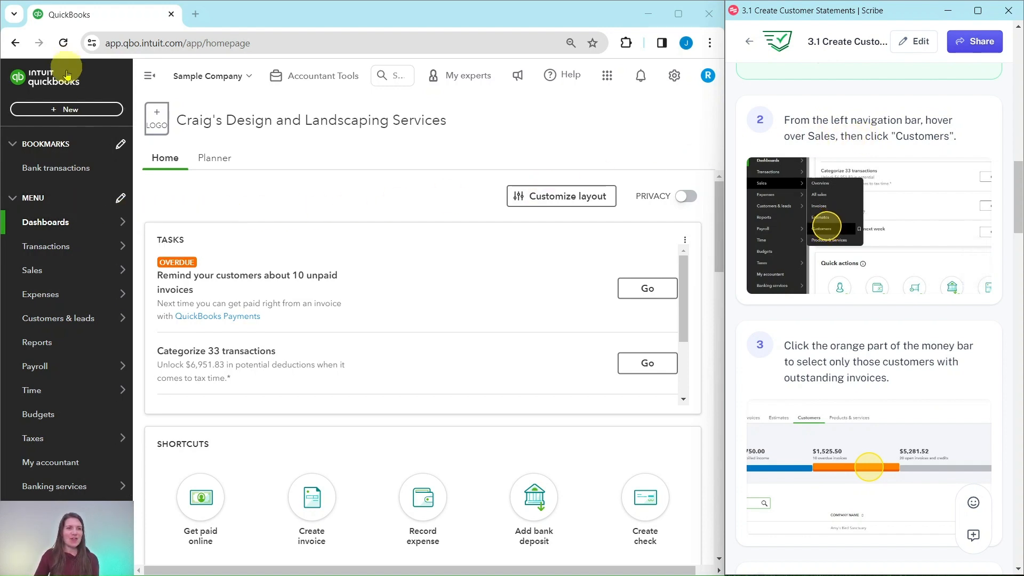
pyautogui.moveTo(34, 269)
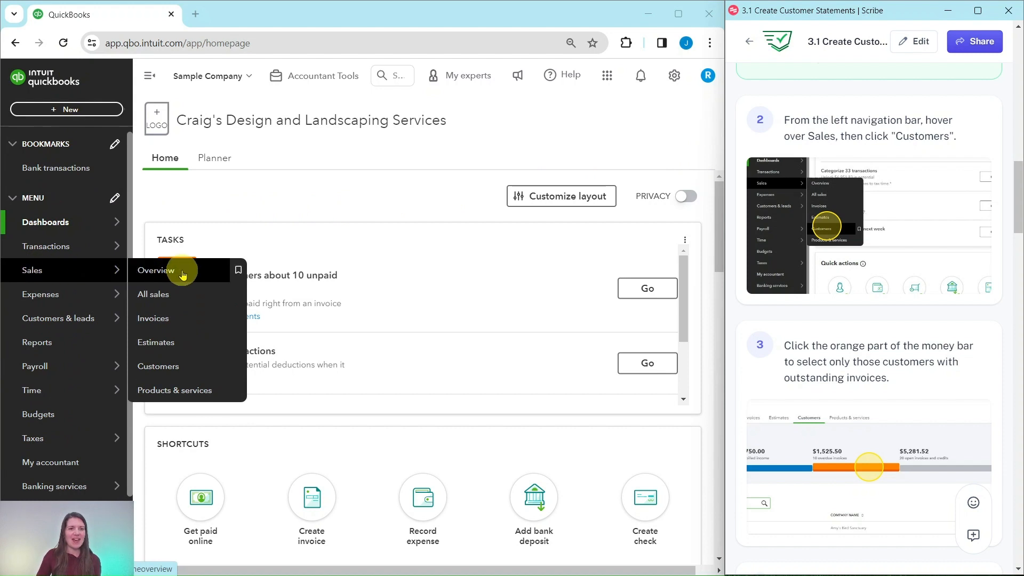
pyautogui.click(157, 367)
# Filter the customer list to show only customers with overdue invoices
pyautogui.scroll(-2, 876, 227)
pyautogui.scroll(-1, 876, 227)
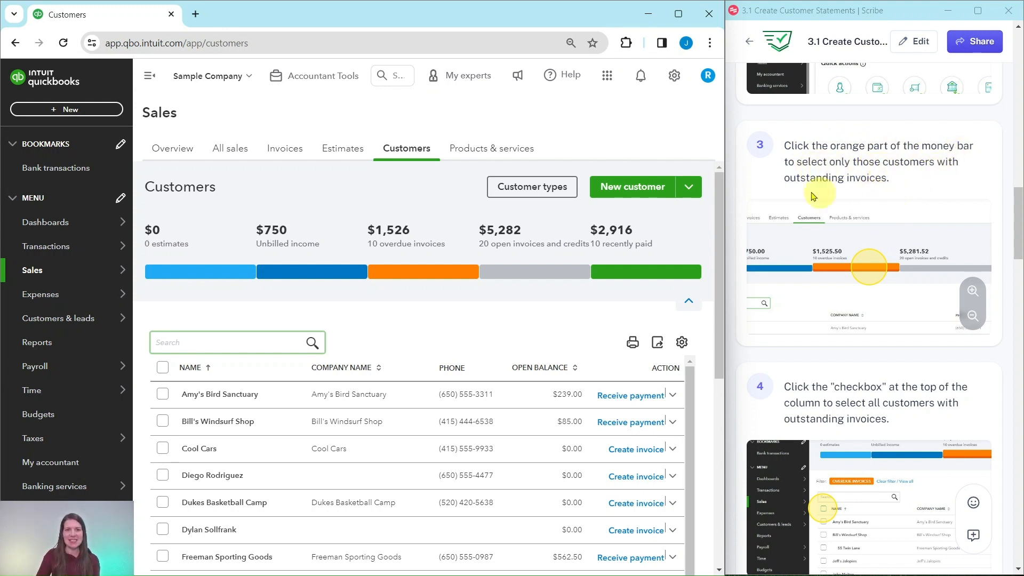
pyautogui.click(418, 275)
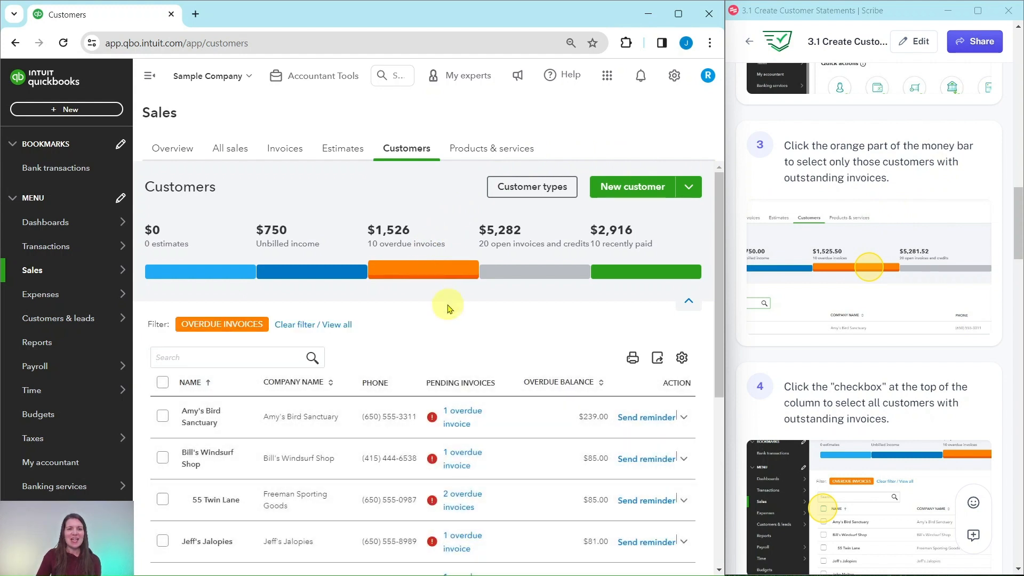
# Select all customers in the overdue invoices list at once
pyautogui.scroll(-3, 448, 308)
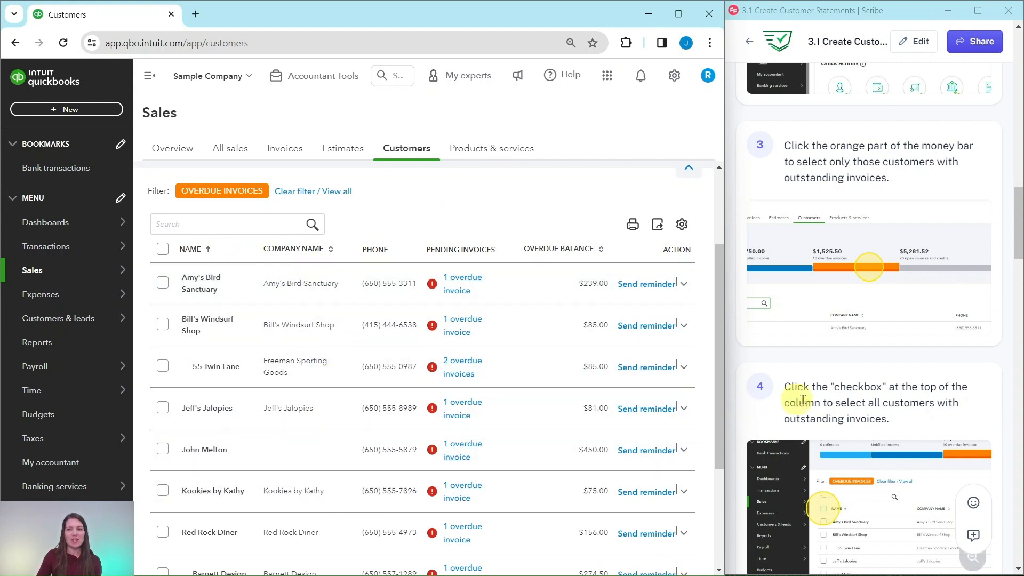
pyautogui.scroll(-5, 802, 399)
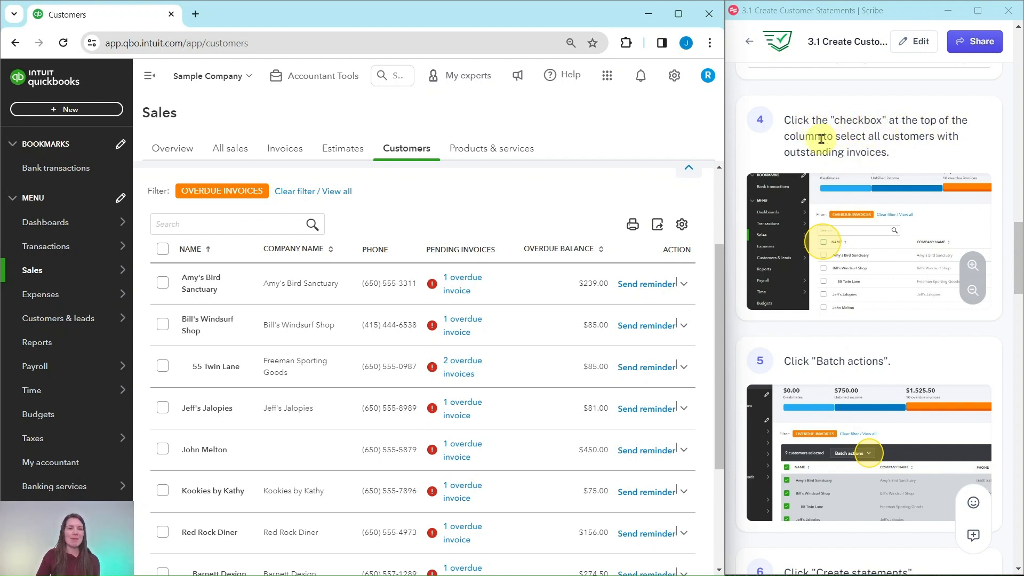
pyautogui.click(177, 228)
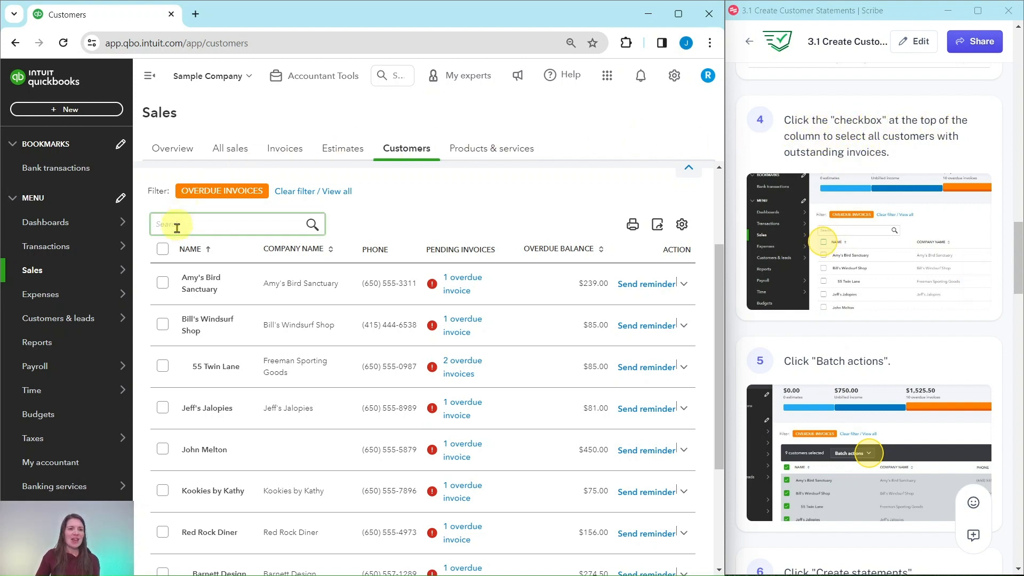
pyautogui.click(162, 250)
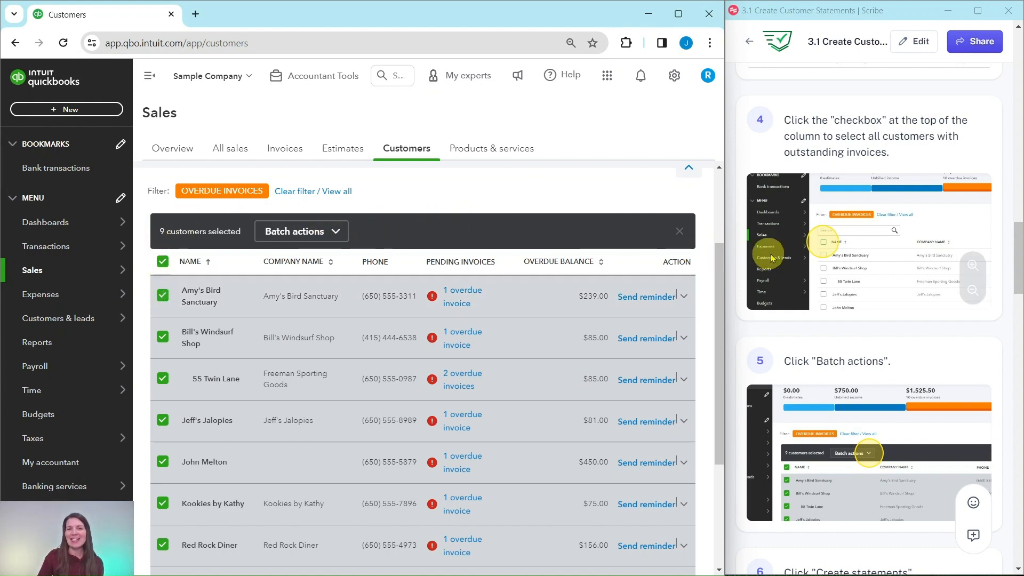
# Start creating statements for all the selected customers as a batch action
pyautogui.scroll(-6, 760, 251)
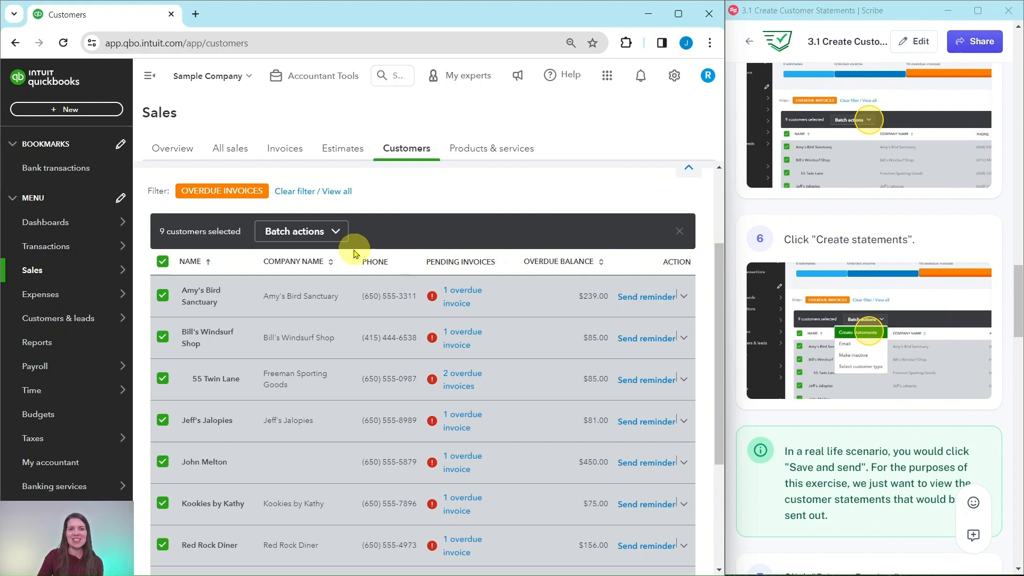
pyautogui.click(333, 230)
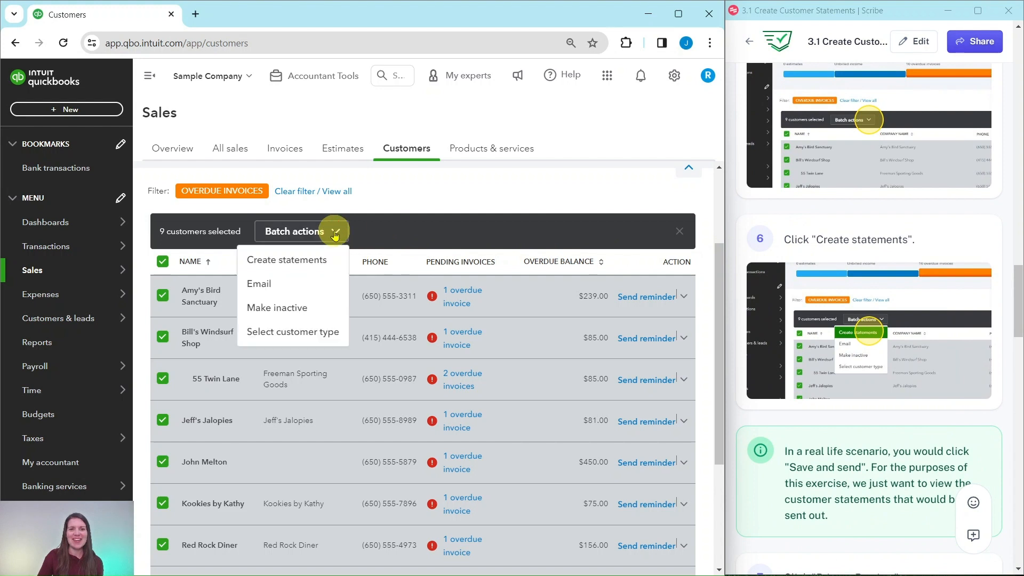
pyautogui.click(286, 262)
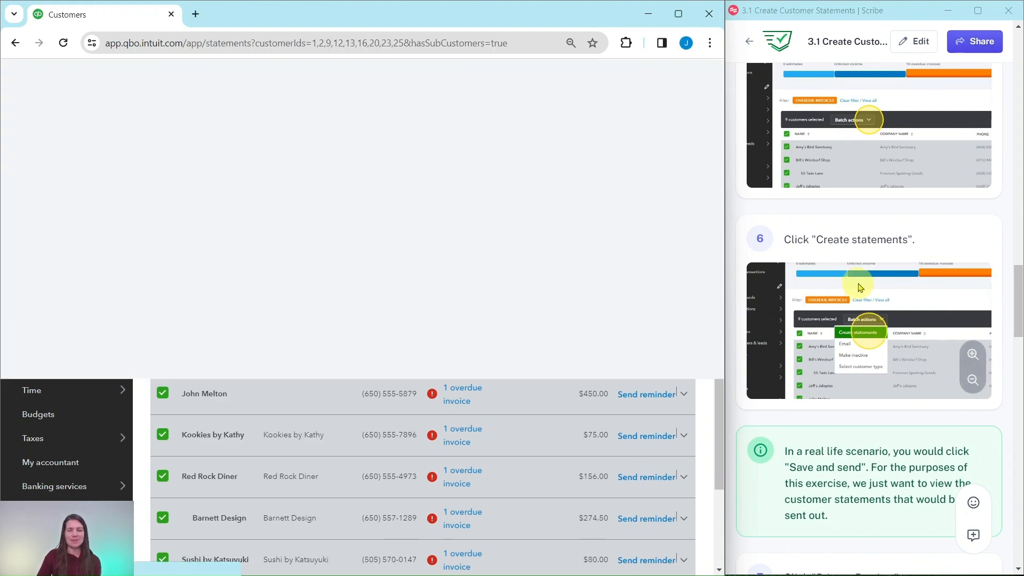
# Generate the print preview of the Balance Forward statements for all recipients and dismiss the total balance hint
pyautogui.scroll(-1, 858, 286)
pyautogui.scroll(-5, 858, 286)
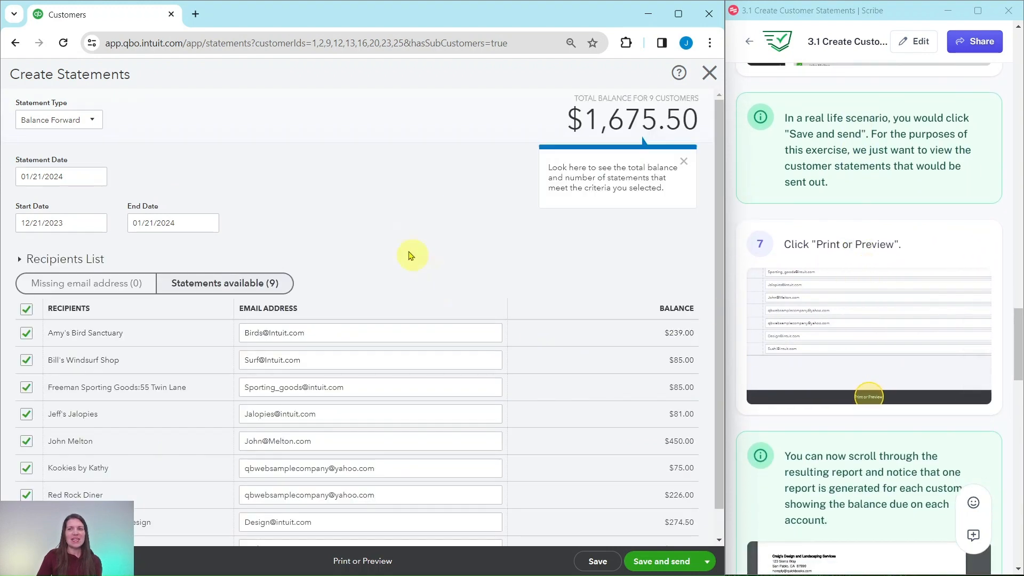
pyautogui.scroll(3, 915, 249)
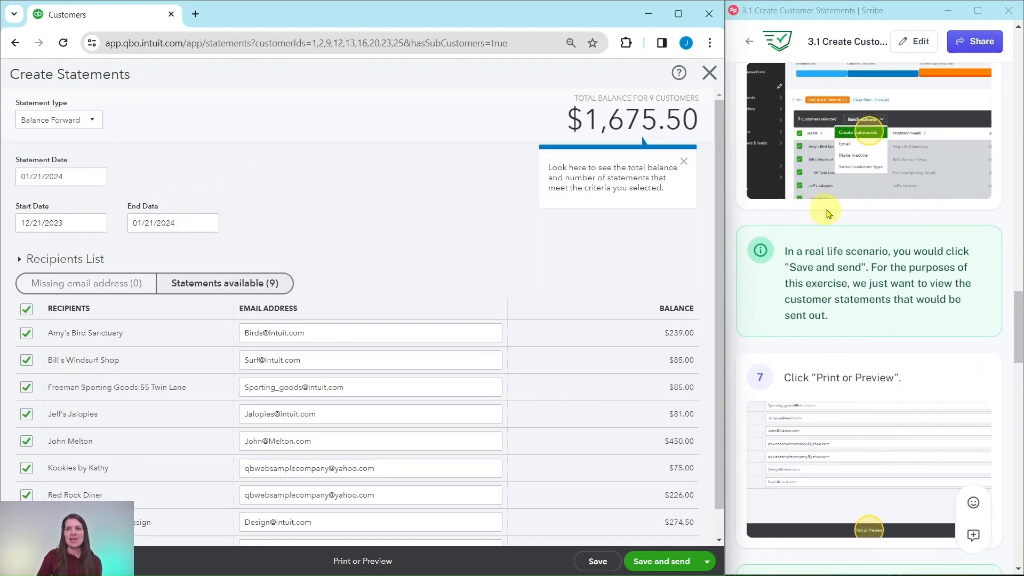
pyautogui.scroll(-1, 913, 250)
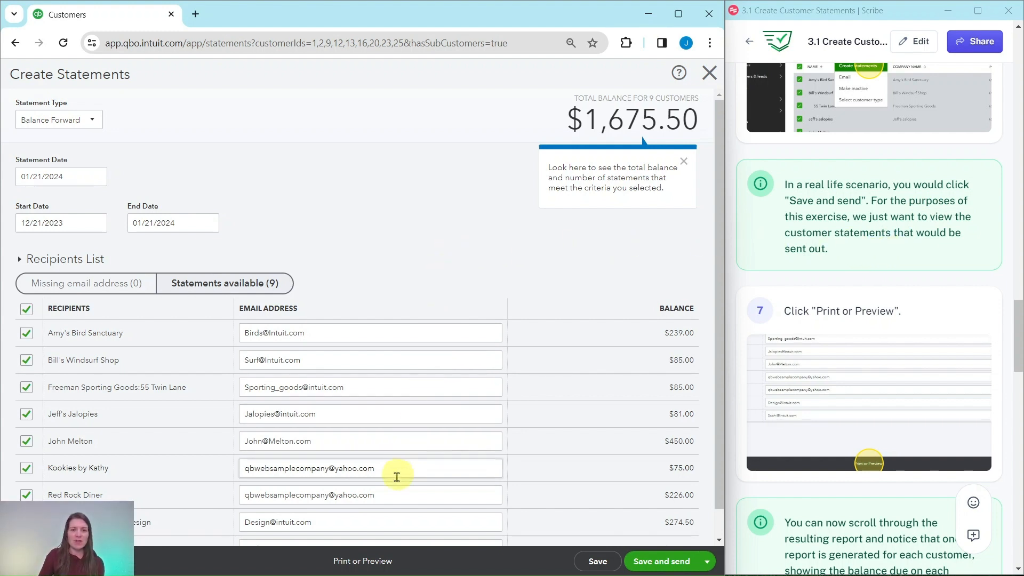
pyautogui.click(361, 564)
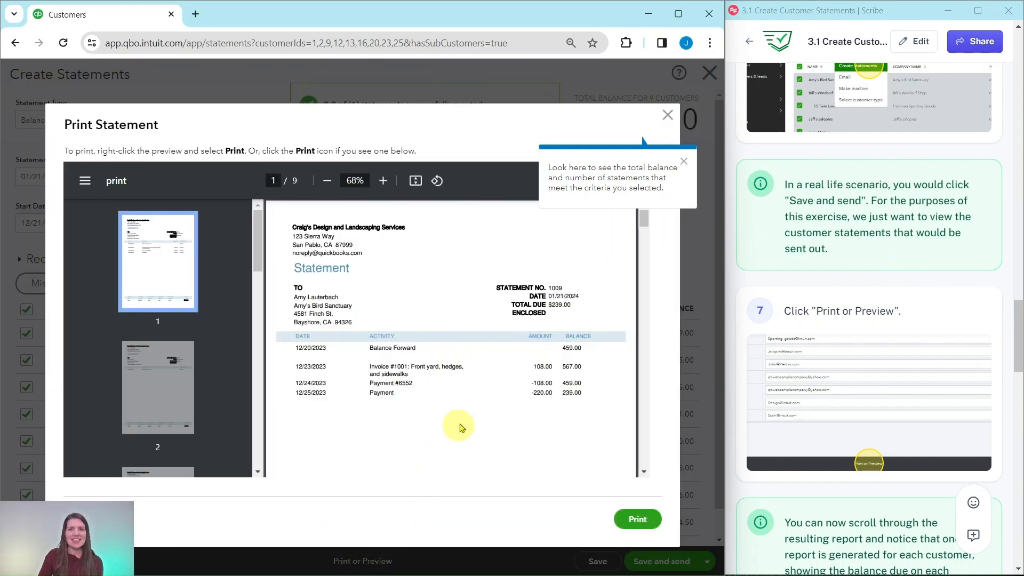
pyautogui.click(683, 161)
# Review each customer's balance due in the statement preview, and close the preview and the Create Statements form
pyautogui.scroll(-8, 506, 336)
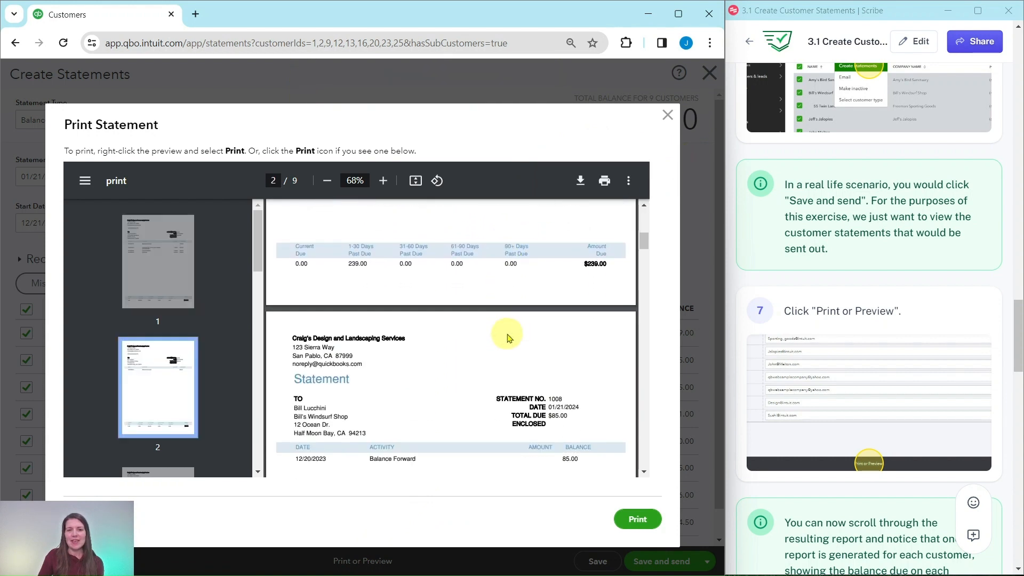
pyautogui.scroll(-8, 453, 384)
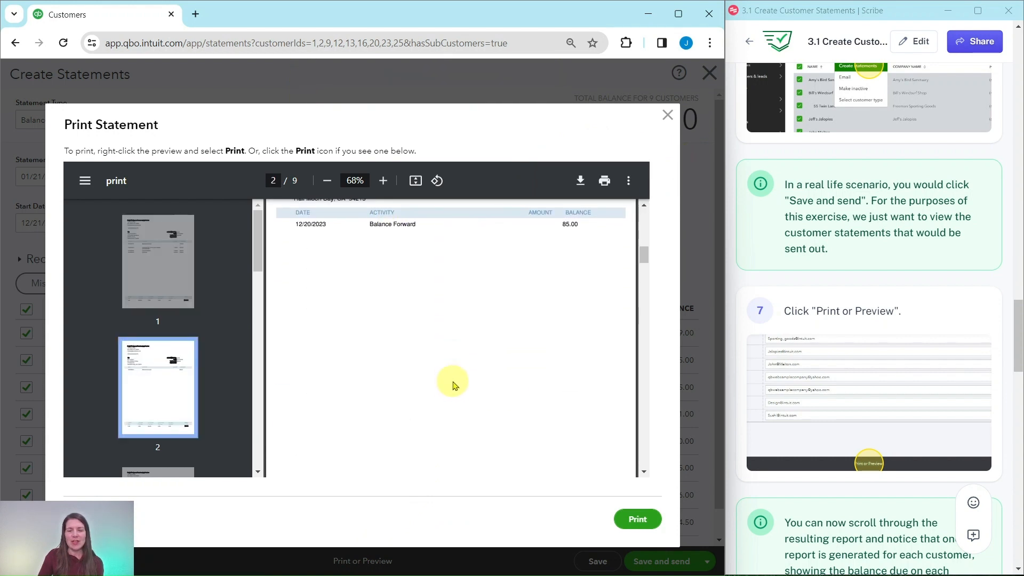
pyautogui.scroll(-8, 455, 385)
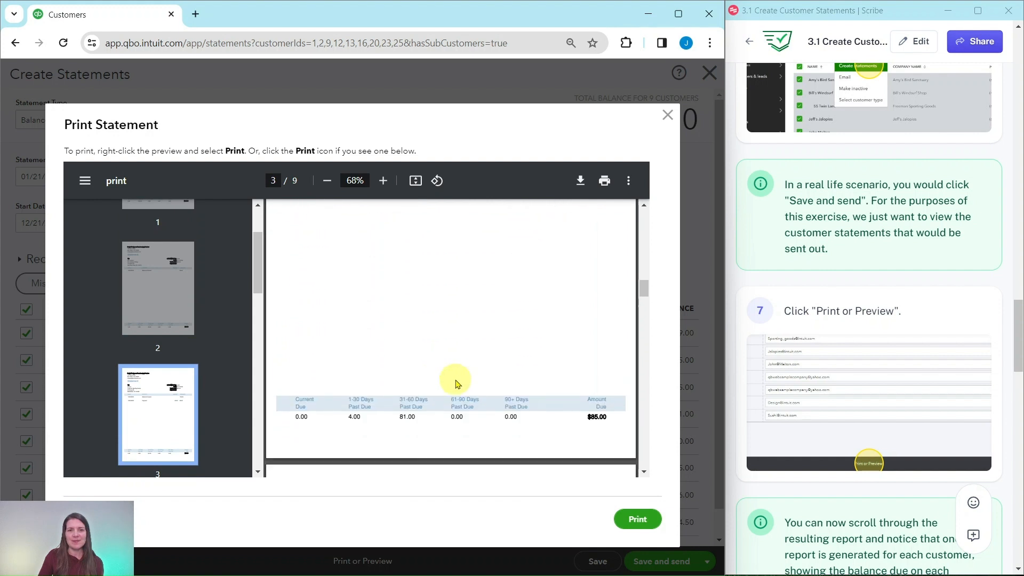
pyautogui.scroll(-6, 898, 366)
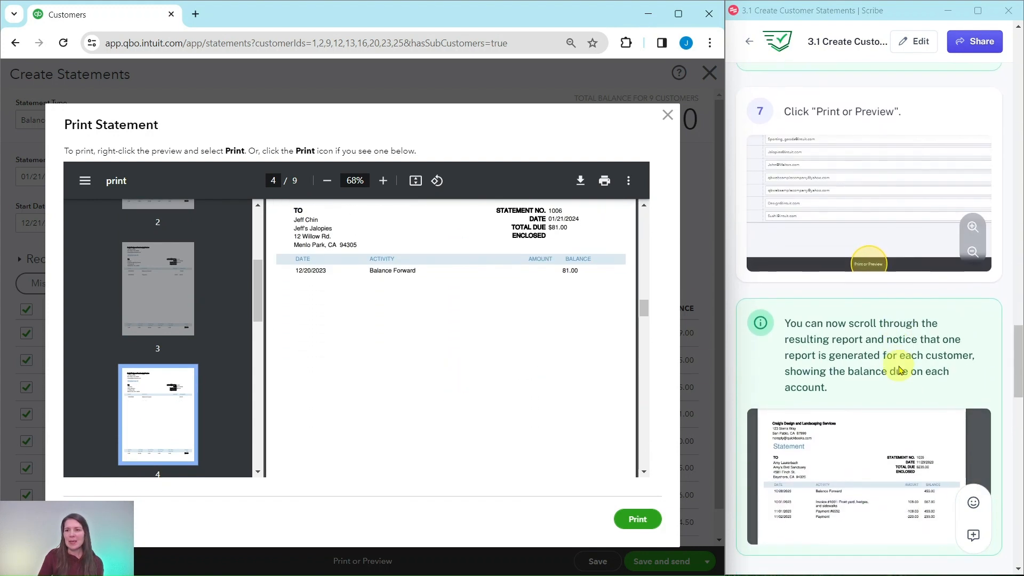
pyautogui.scroll(-1, 853, 314)
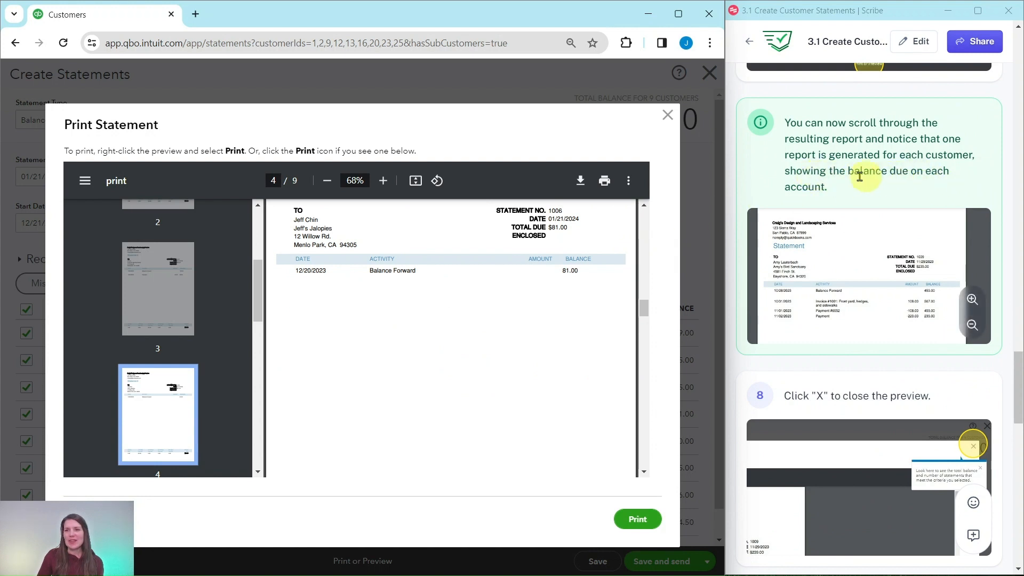
pyautogui.scroll(-7, 557, 283)
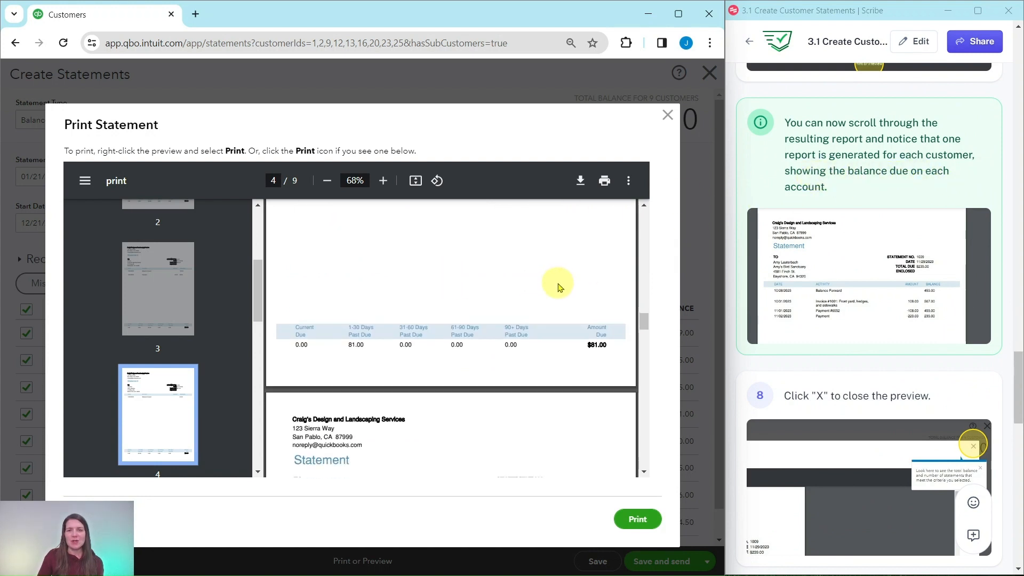
pyautogui.scroll(-7, 563, 355)
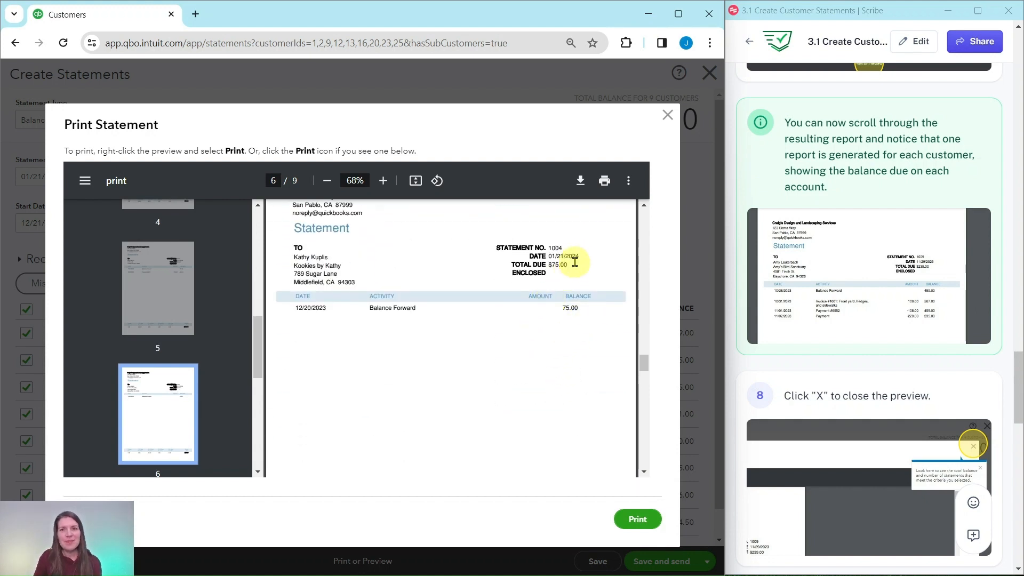
pyautogui.click(667, 115)
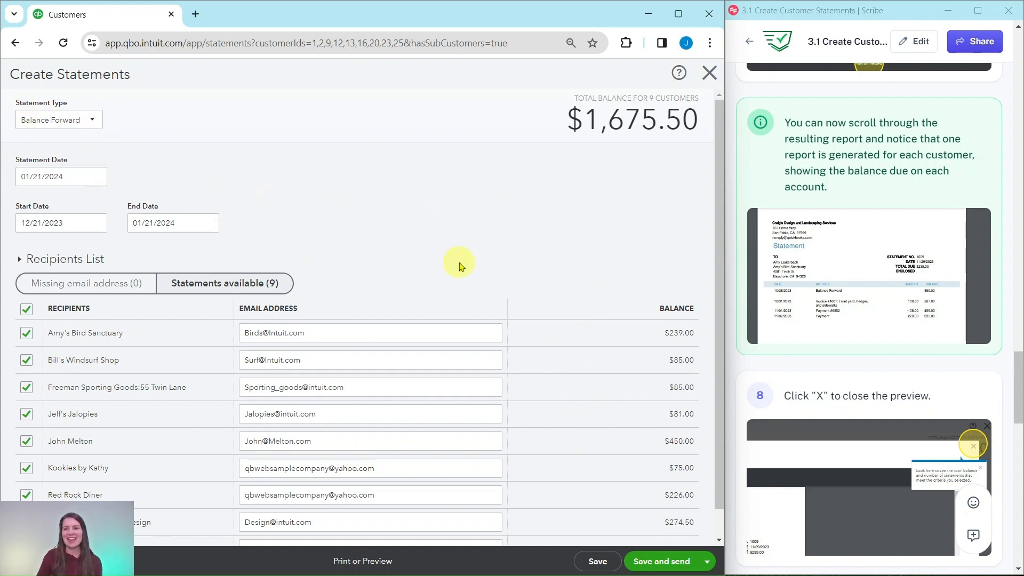
pyautogui.click(709, 76)
# Read the Open Item scenario in the guide and start a statement for Red Rock Diner from the customer list
pyautogui.scroll(-10, 888, 388)
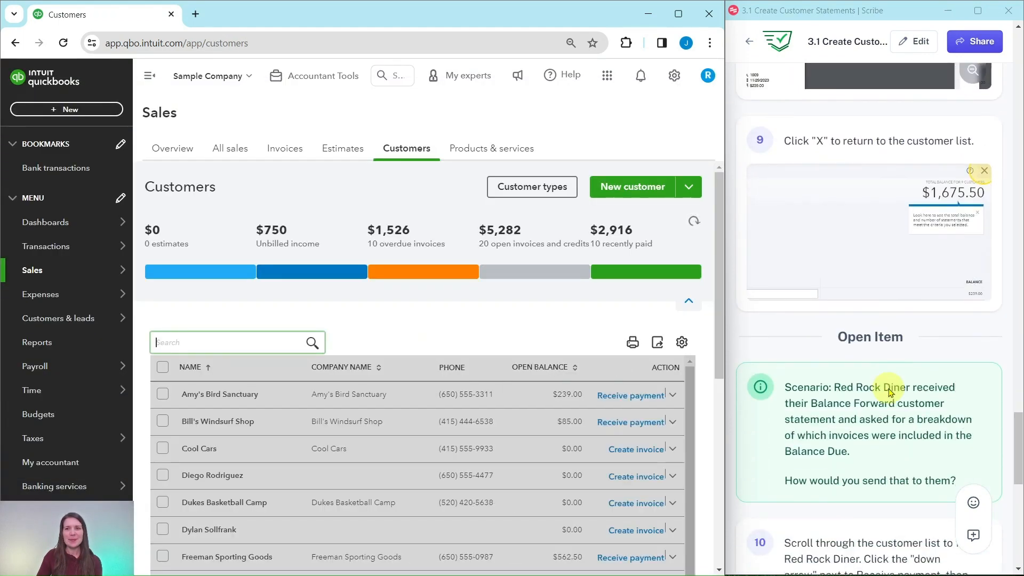
pyautogui.scroll(-4, 888, 388)
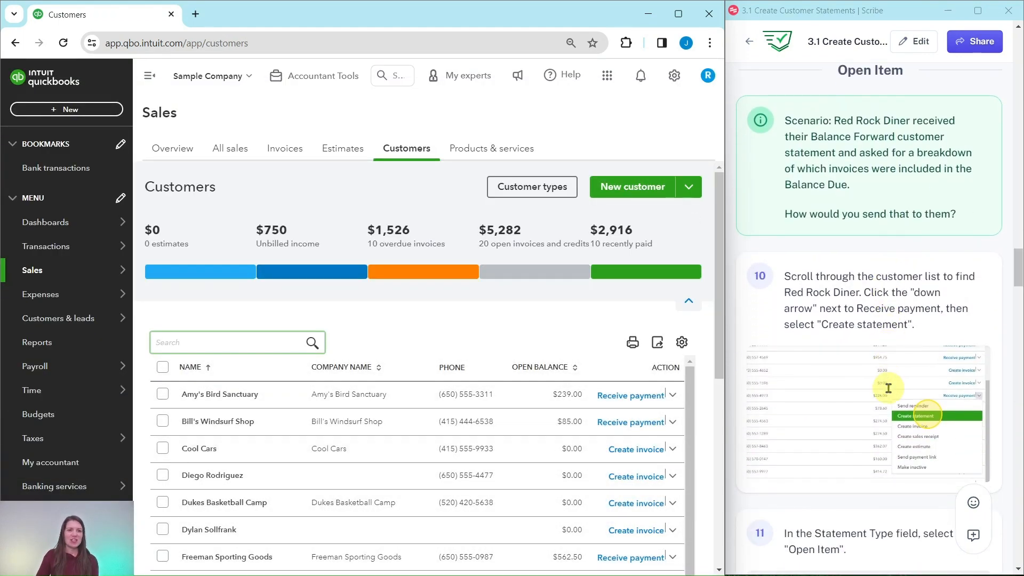
pyautogui.scroll(1, 888, 388)
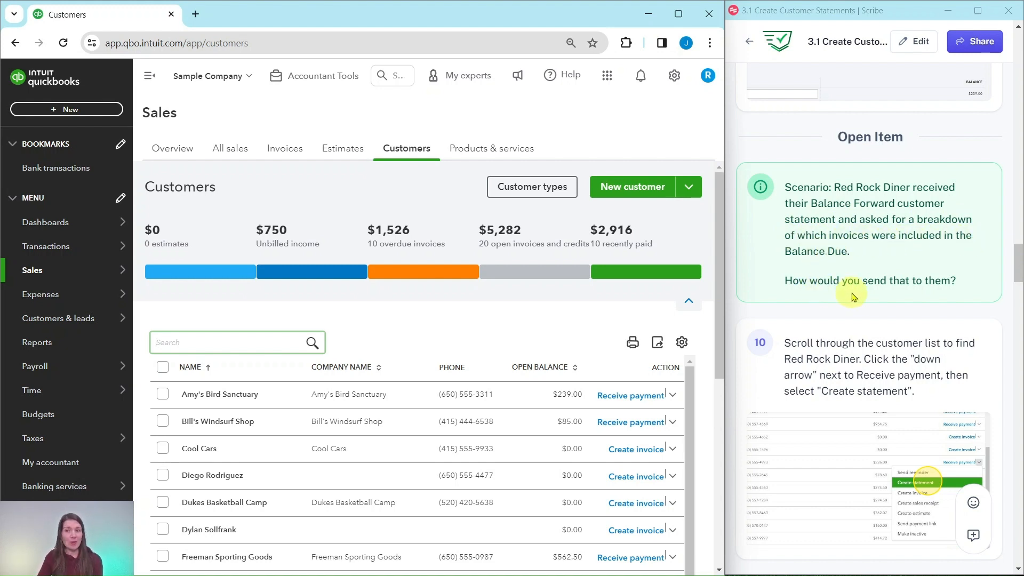
pyautogui.scroll(-4, 885, 256)
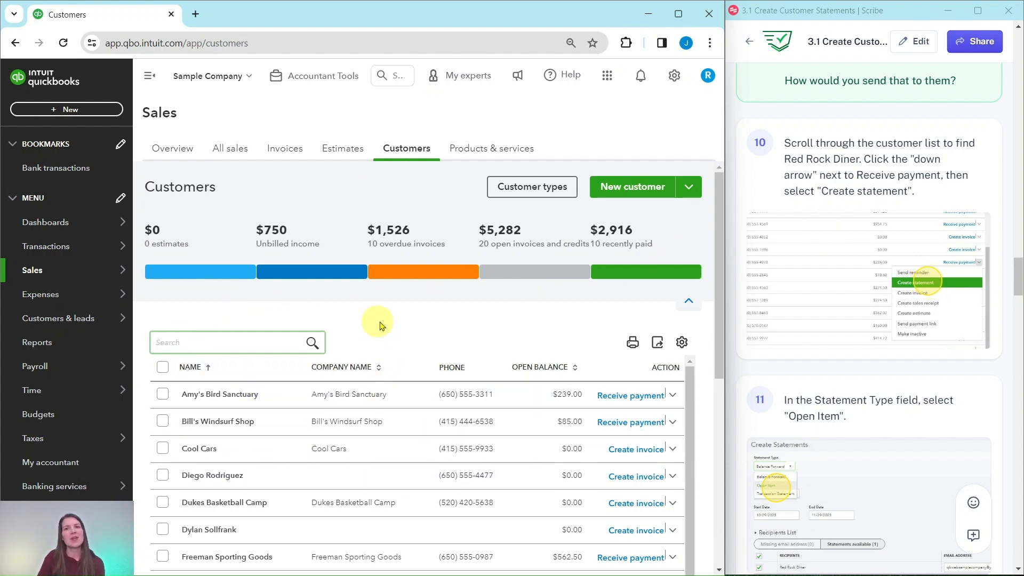
pyautogui.scroll(-2, 462, 323)
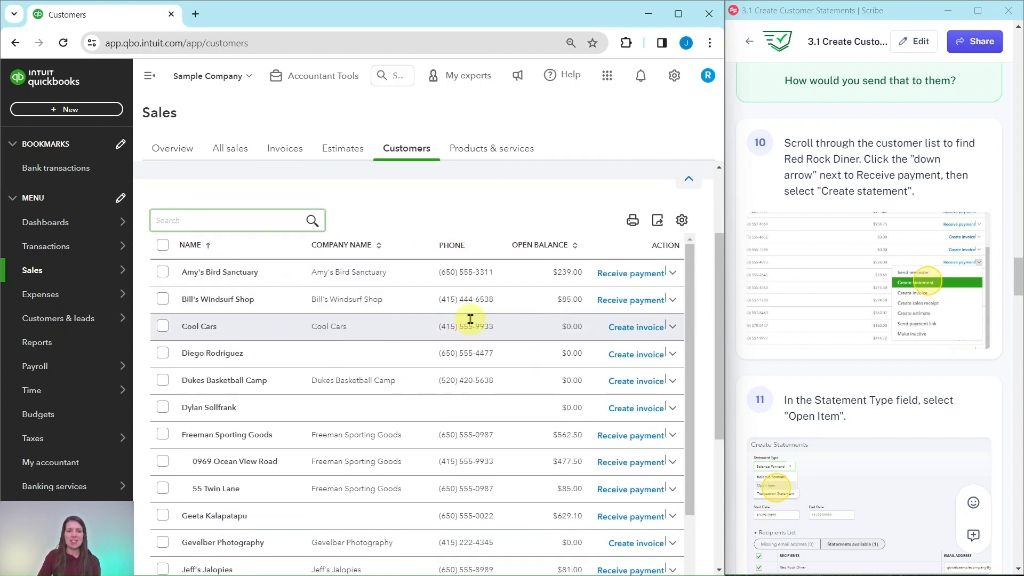
pyautogui.scroll(-6, 469, 319)
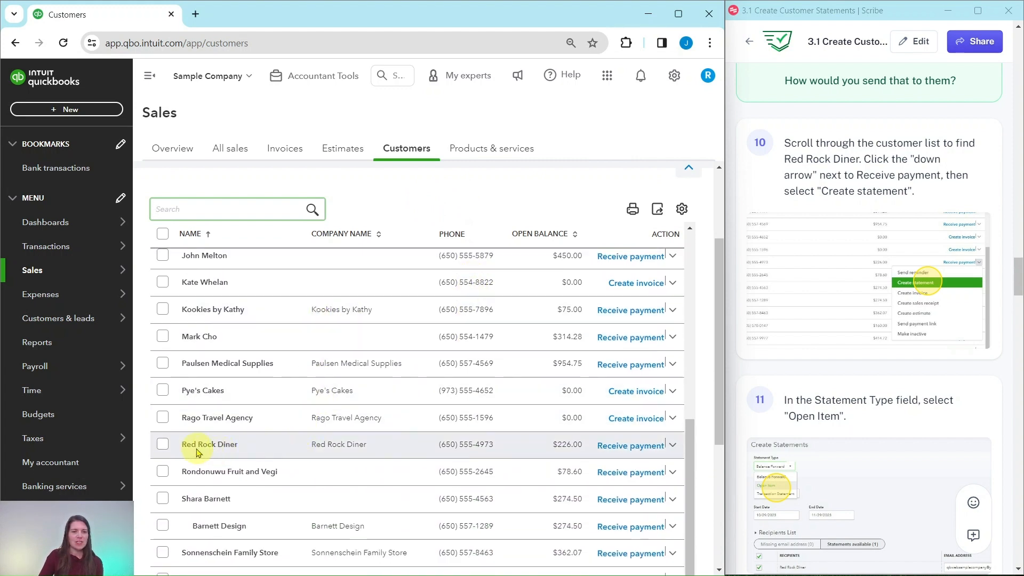
pyautogui.click(673, 447)
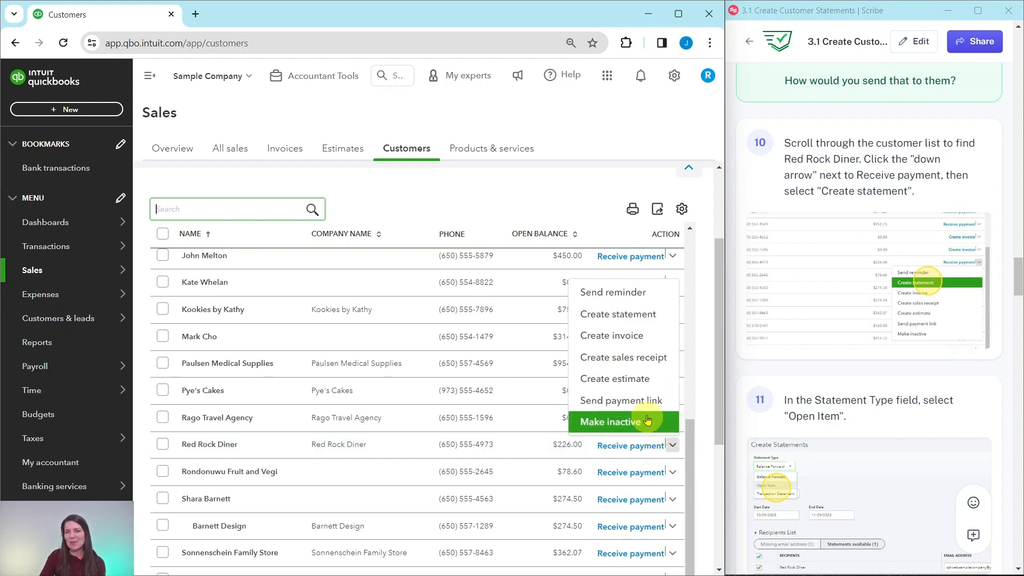
pyautogui.click(606, 318)
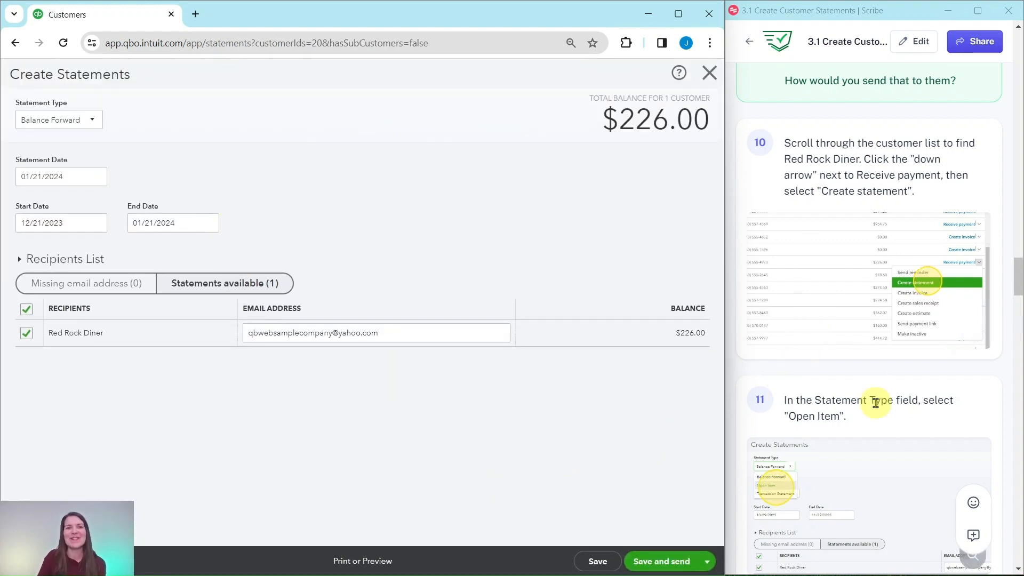
# Set the statement type to Open Item for Red Rock Diner and apply the new statement criteria
pyautogui.scroll(-5, 883, 368)
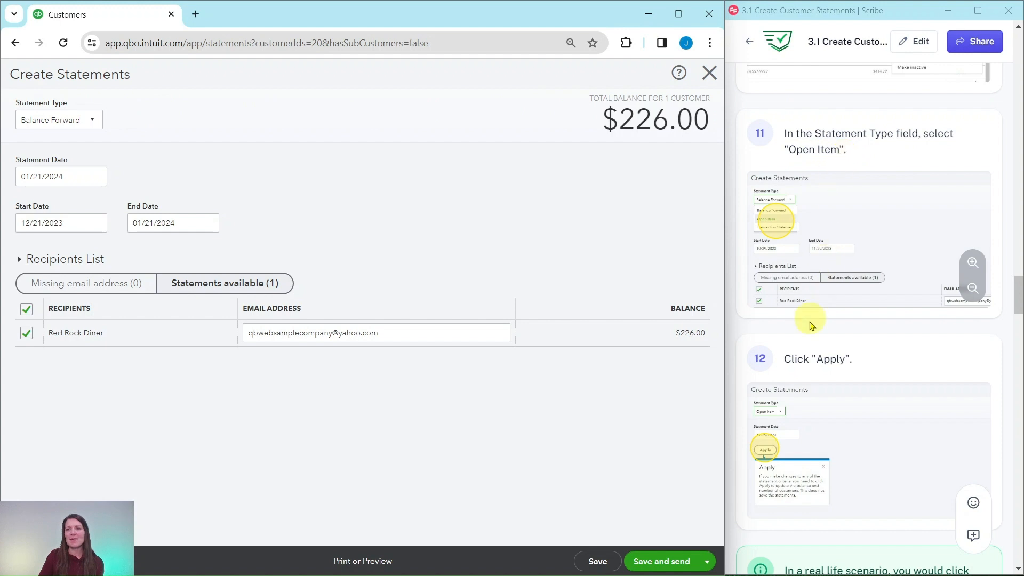
pyautogui.click(92, 122)
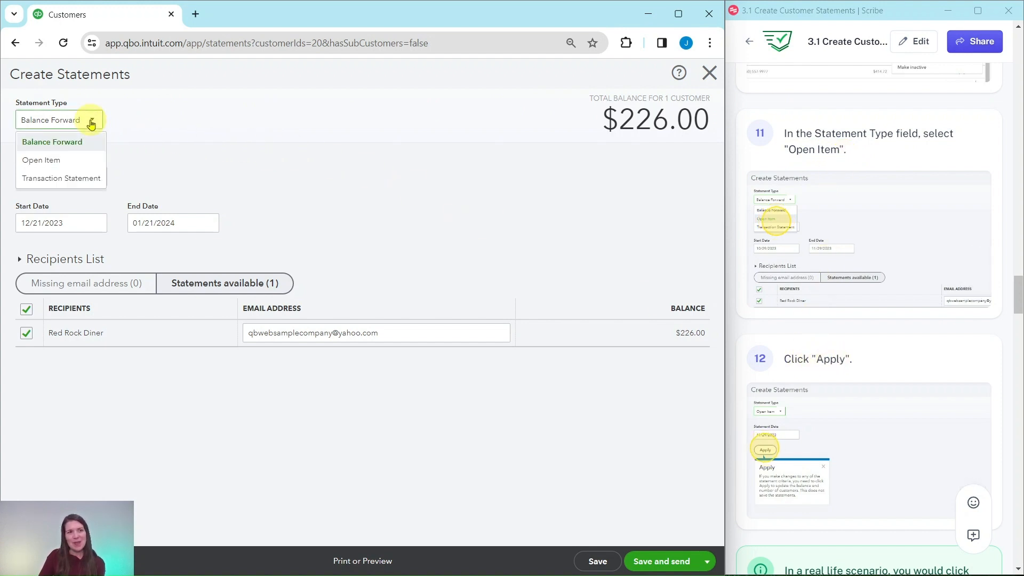
pyautogui.click(41, 160)
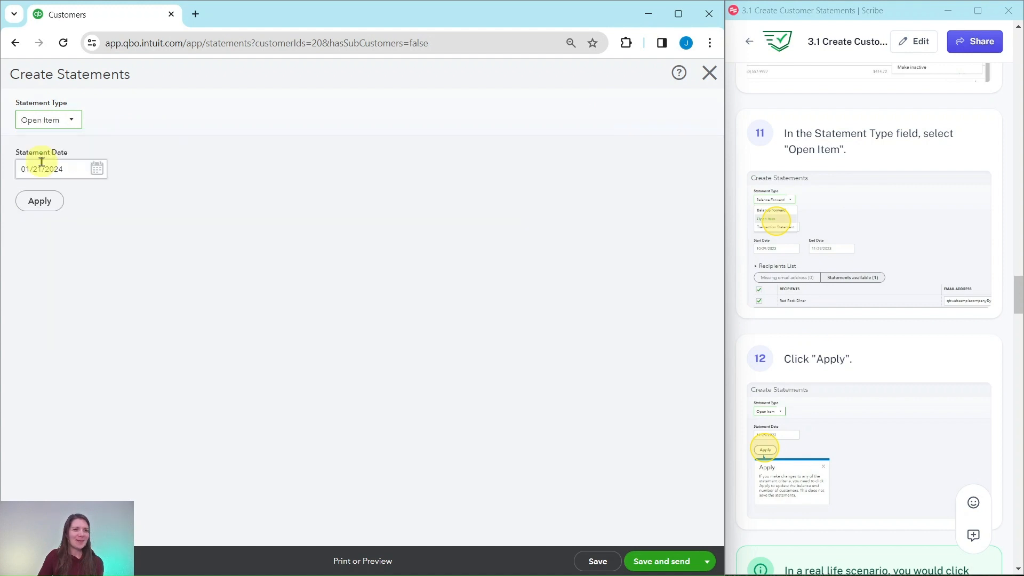
pyautogui.click(42, 207)
pyautogui.click(42, 208)
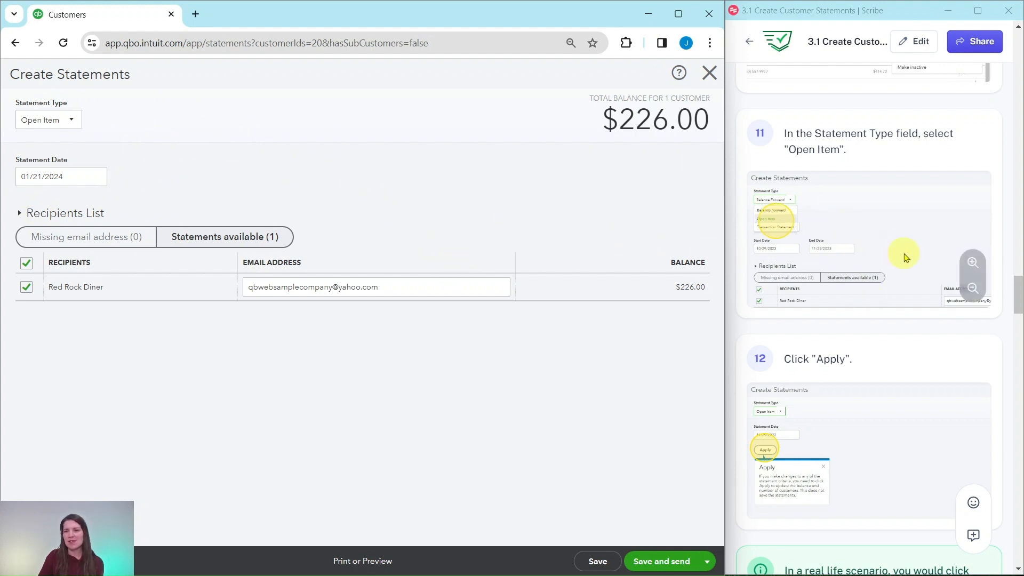
# Read the guide's preview instructions and generate the print preview of Red Rock Diner's Open Item statement
pyautogui.scroll(-5, 907, 256)
pyautogui.scroll(-5, 892, 251)
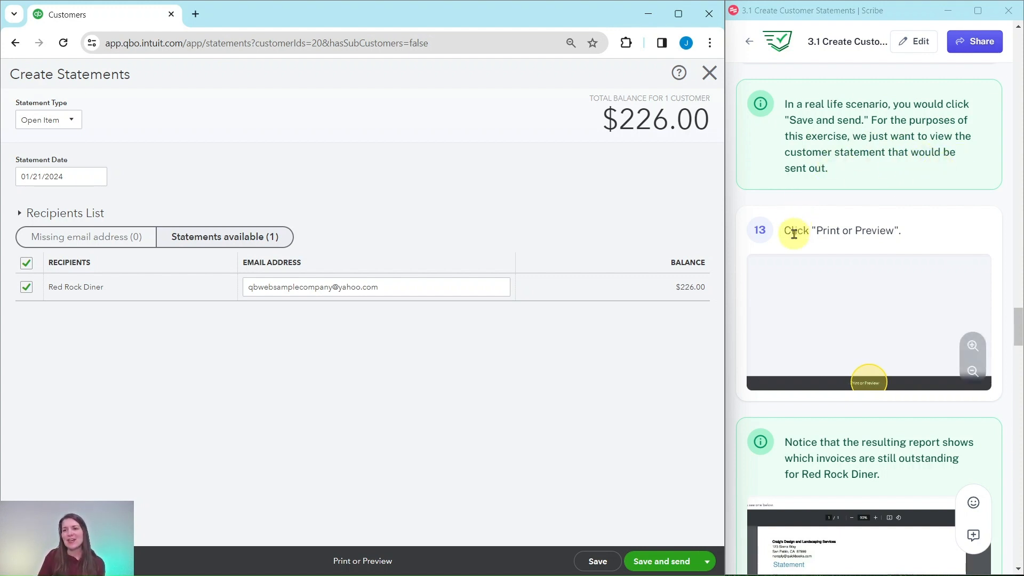
pyautogui.scroll(-5, 883, 233)
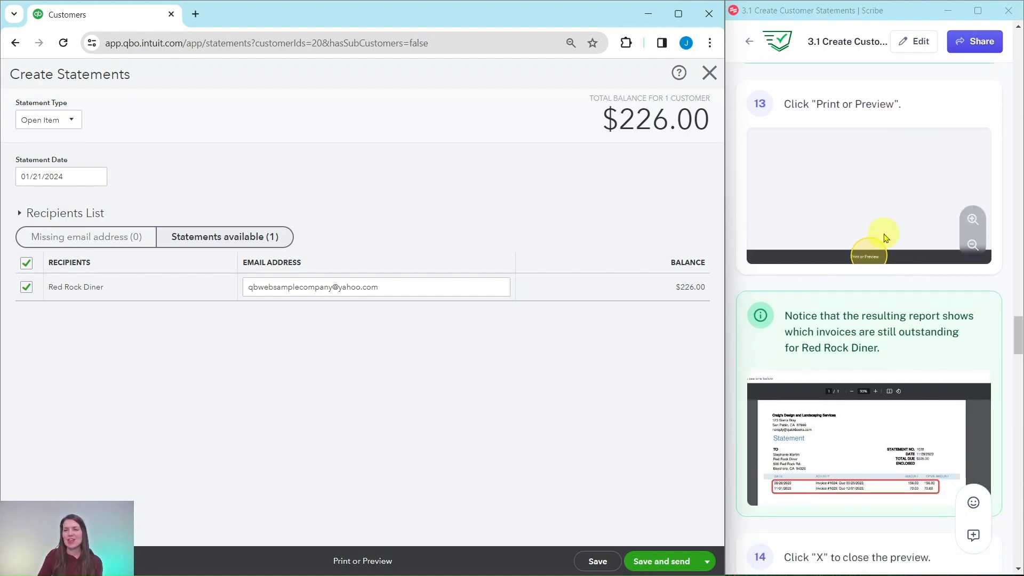
pyautogui.click(361, 568)
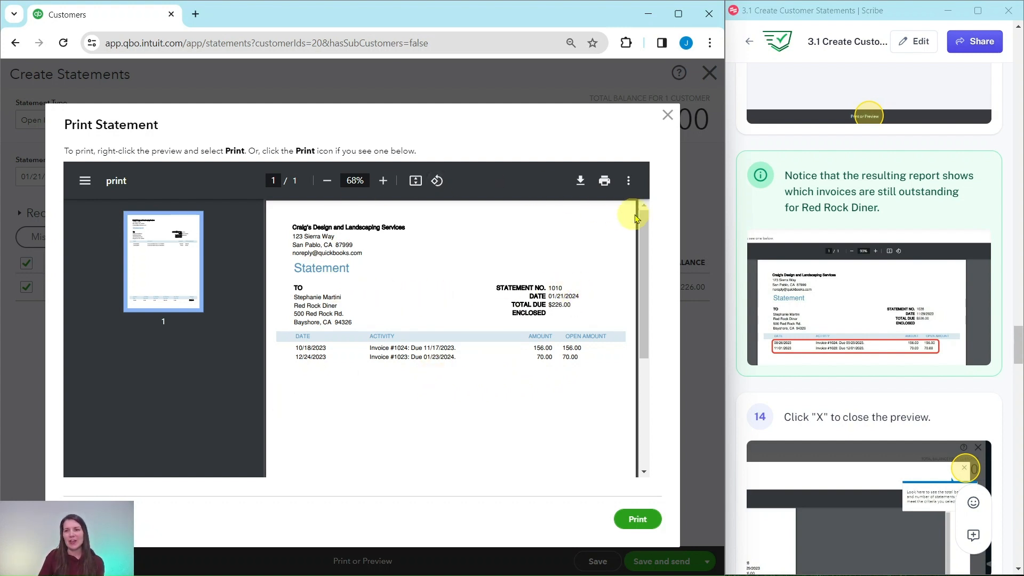
# Read the Transaction Statement scenario in the guide, and close the statement preview and the Create Statements form
pyautogui.scroll(-10, 848, 269)
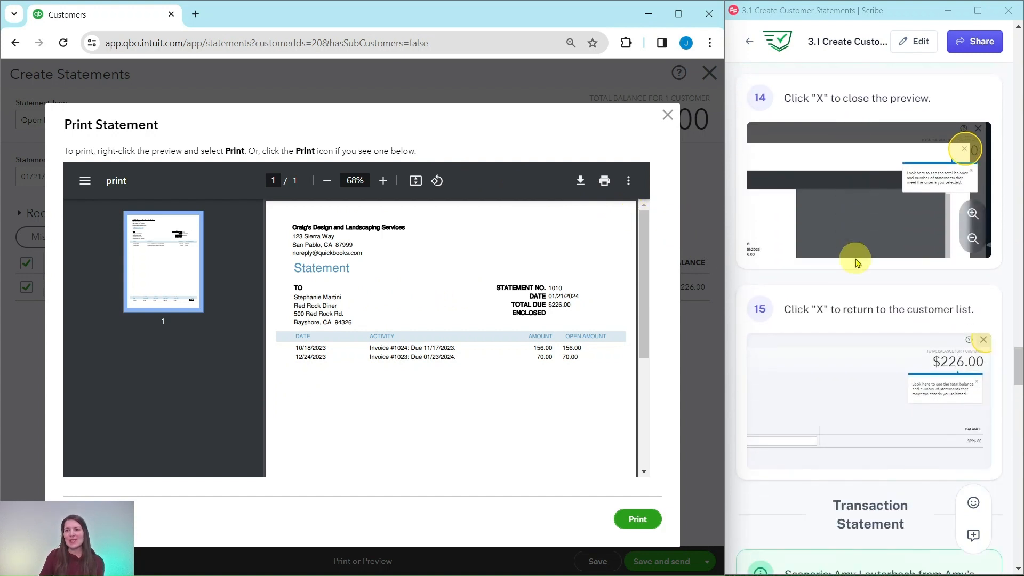
pyautogui.scroll(-5, 853, 262)
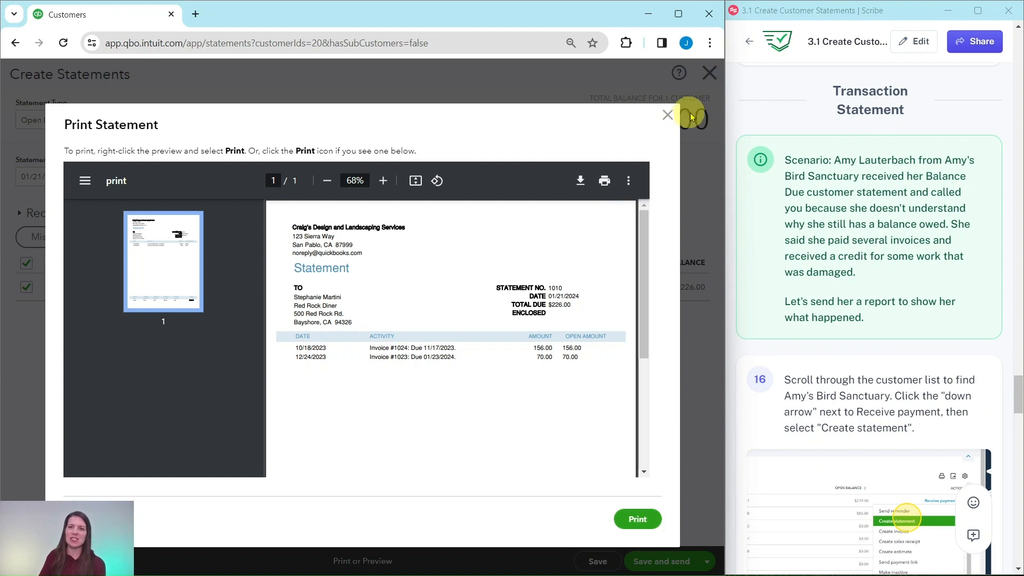
pyautogui.click(668, 116)
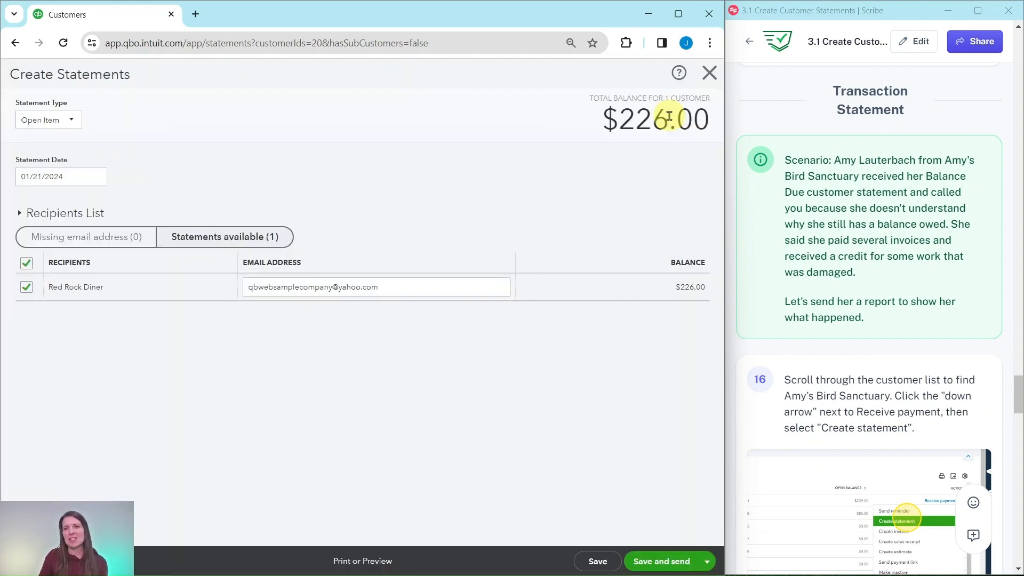
pyautogui.click(710, 73)
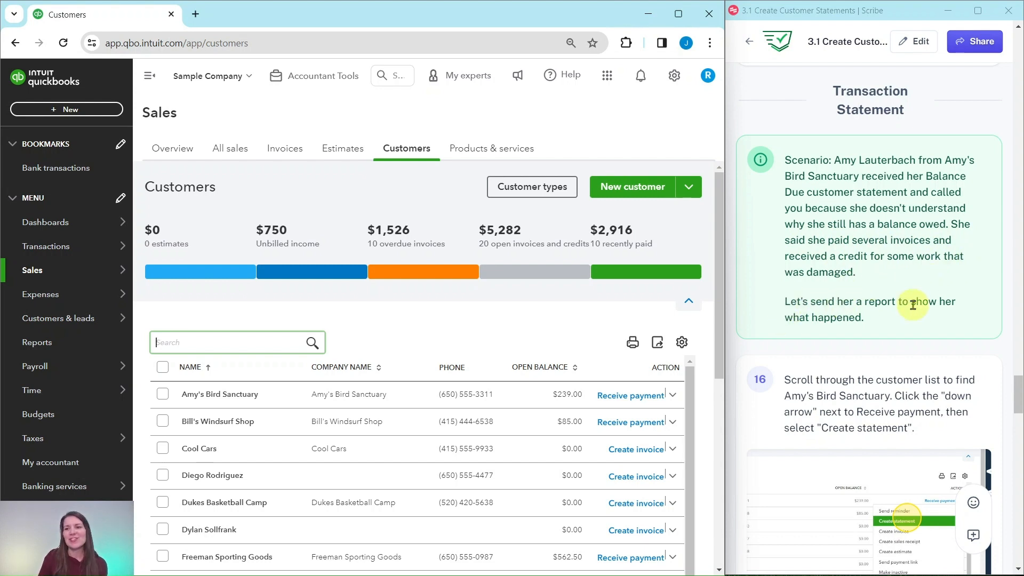
# Start creating a statement for Amy's Bird Sanctuary from the customer list
pyautogui.scroll(-5, 864, 314)
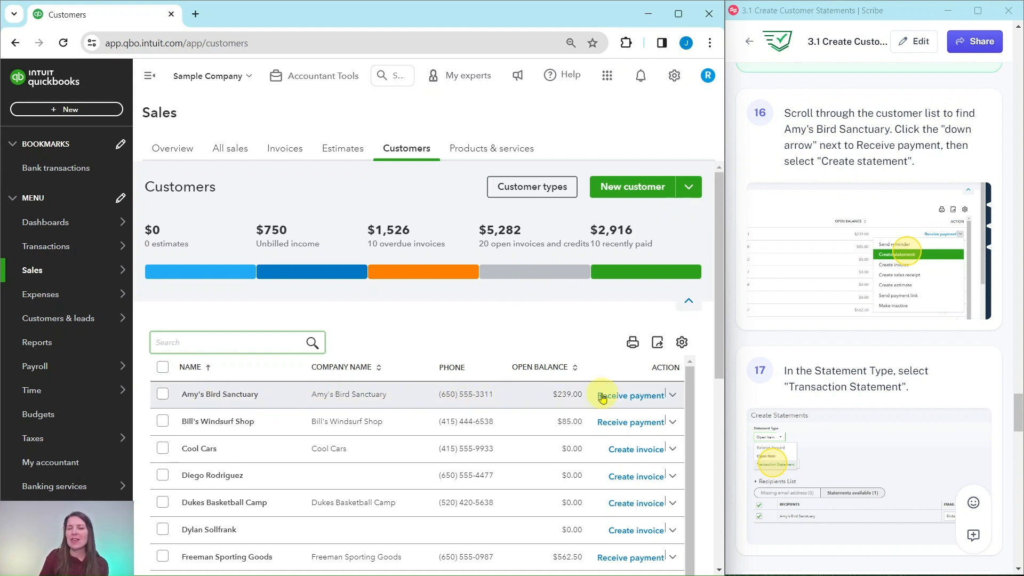
pyautogui.click(671, 396)
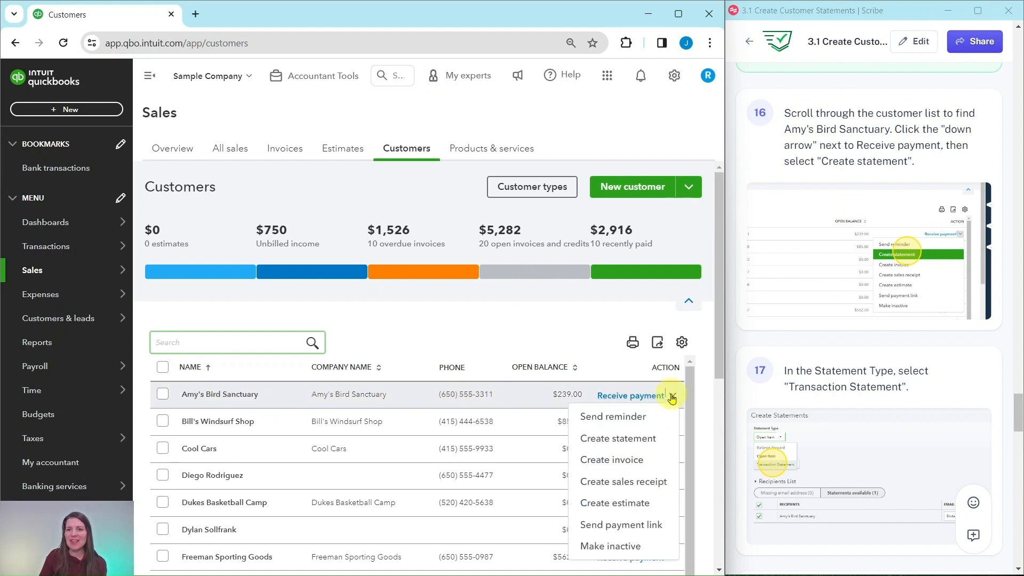
pyautogui.click(616, 439)
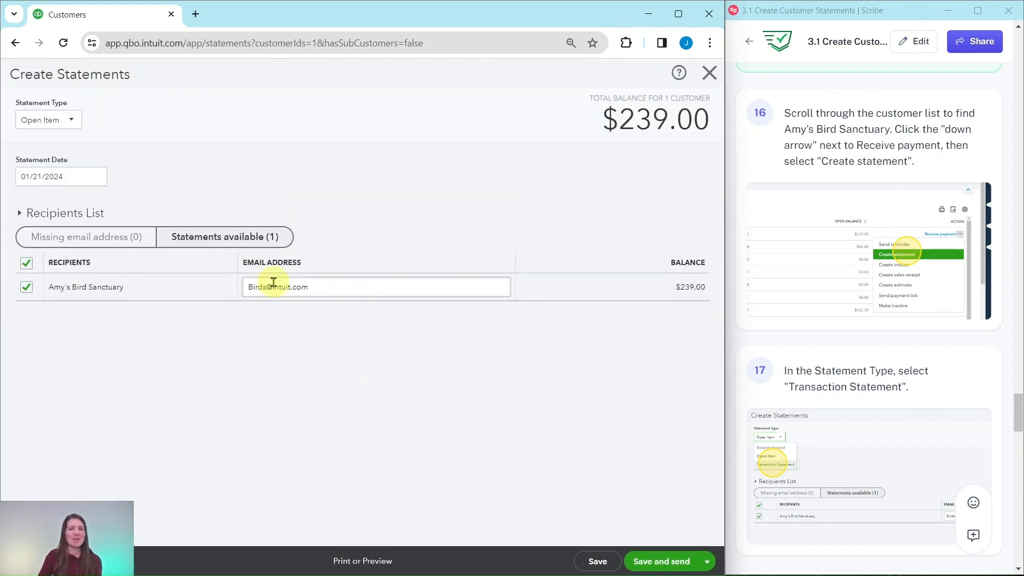
# Set the statement type to Transaction Statement for Amy's Bird Sanctuary and apply the new criteria
pyautogui.click(72, 119)
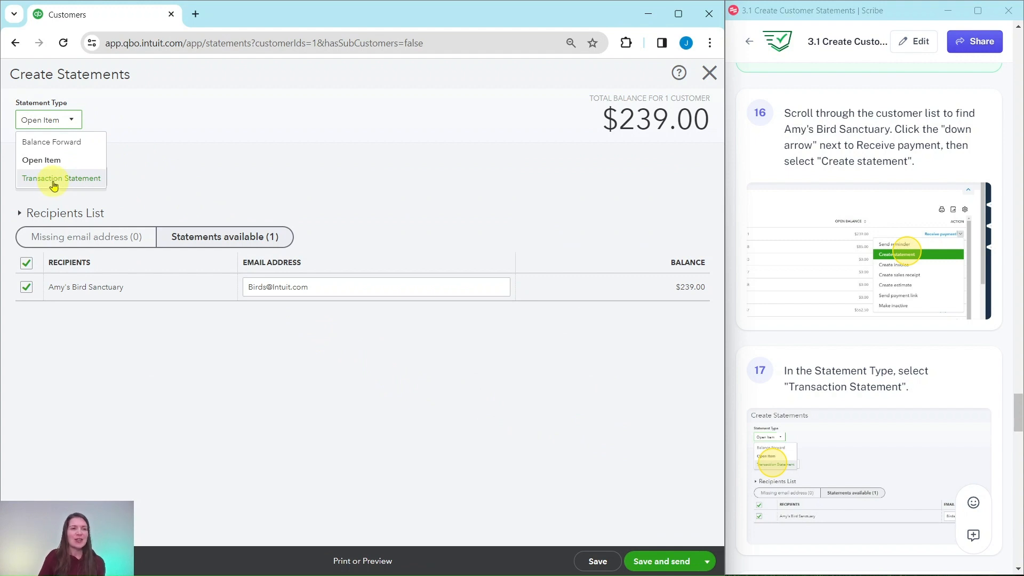
pyautogui.click(54, 185)
pyautogui.scroll(-6, 805, 246)
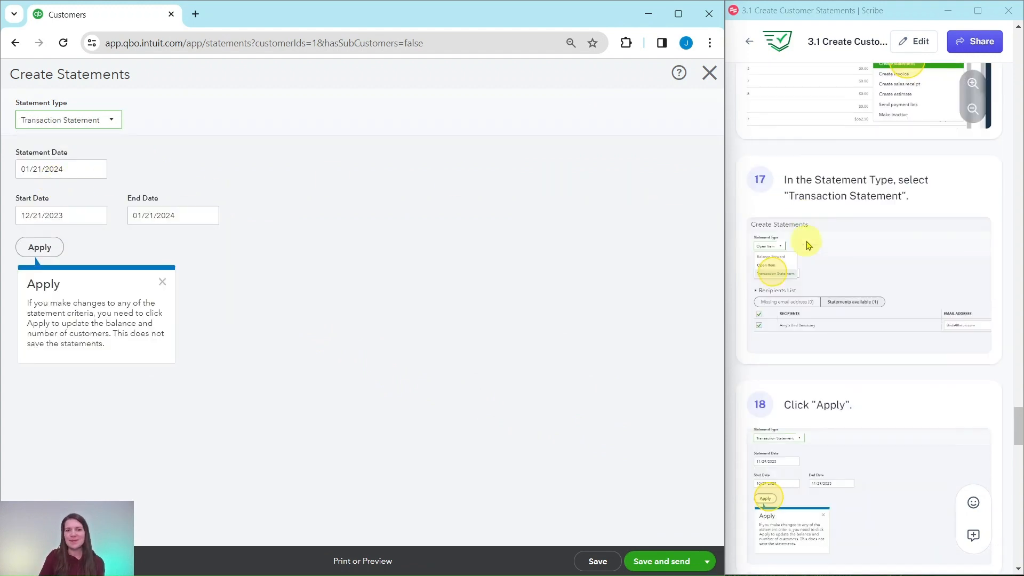
pyautogui.scroll(-5, 809, 245)
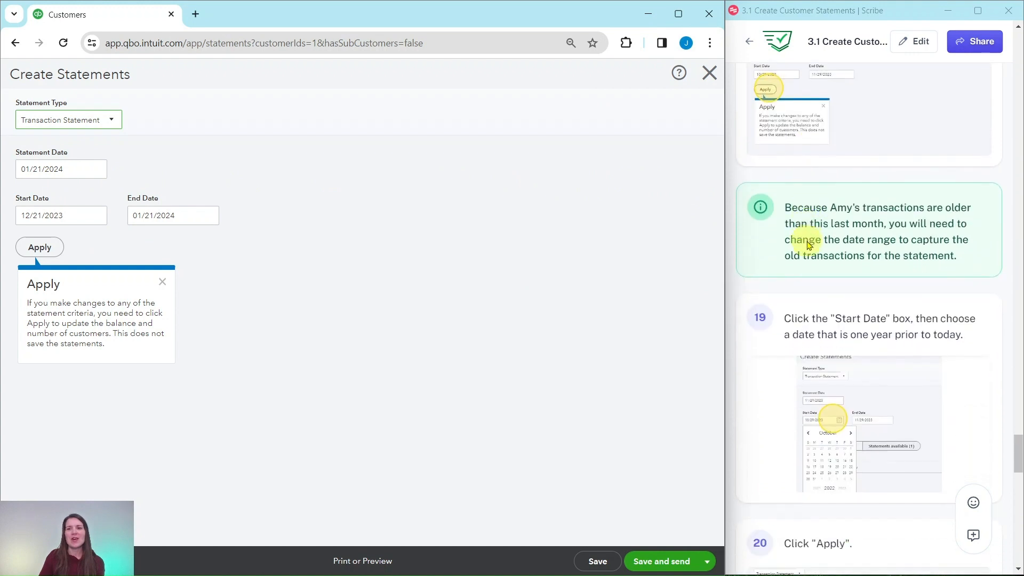
pyautogui.click(43, 247)
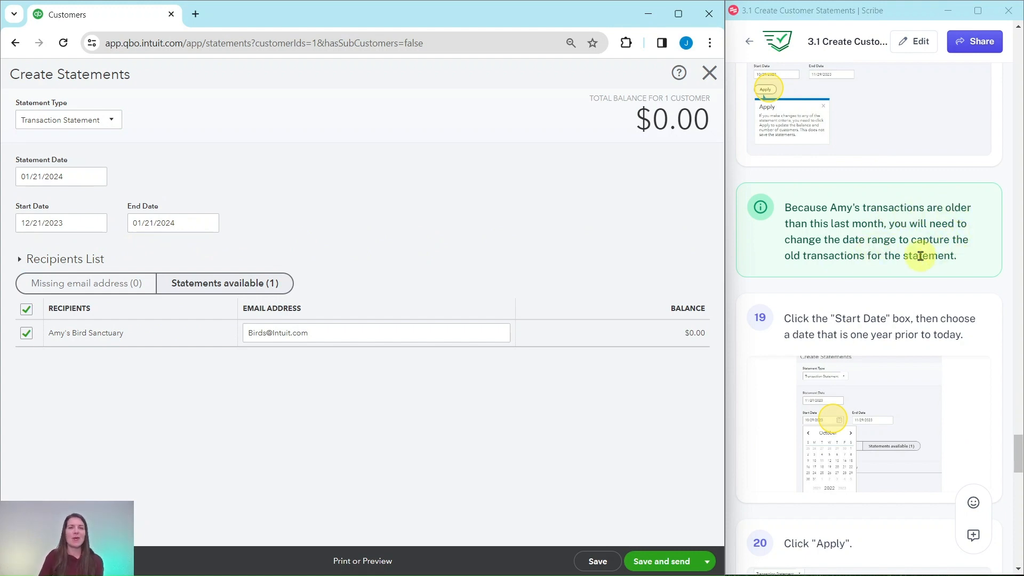
# Set the statement's start date to 01/21/2023, one year before the statement date, and apply the new date range
pyautogui.scroll(-4, 907, 267)
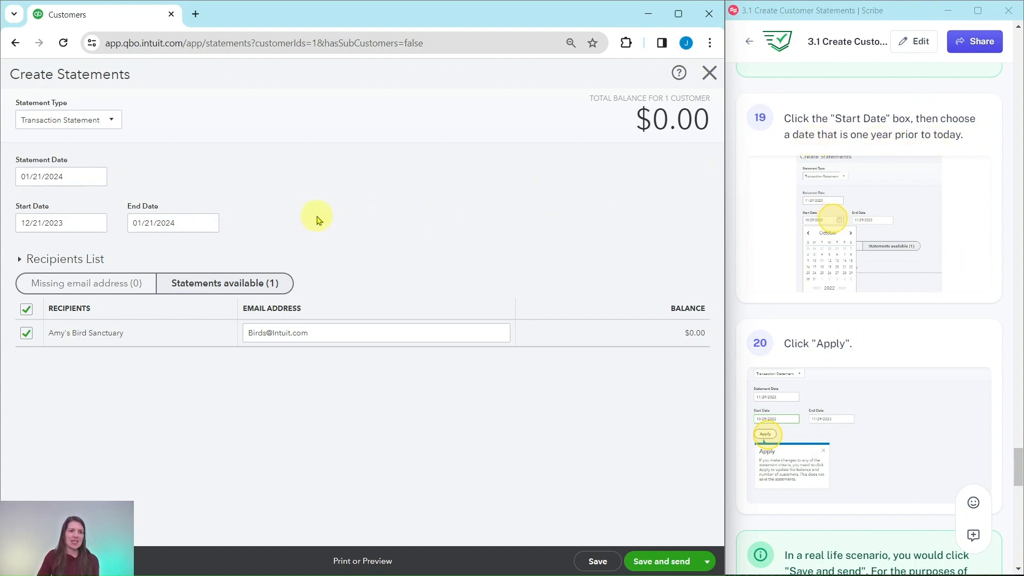
pyautogui.click(97, 224)
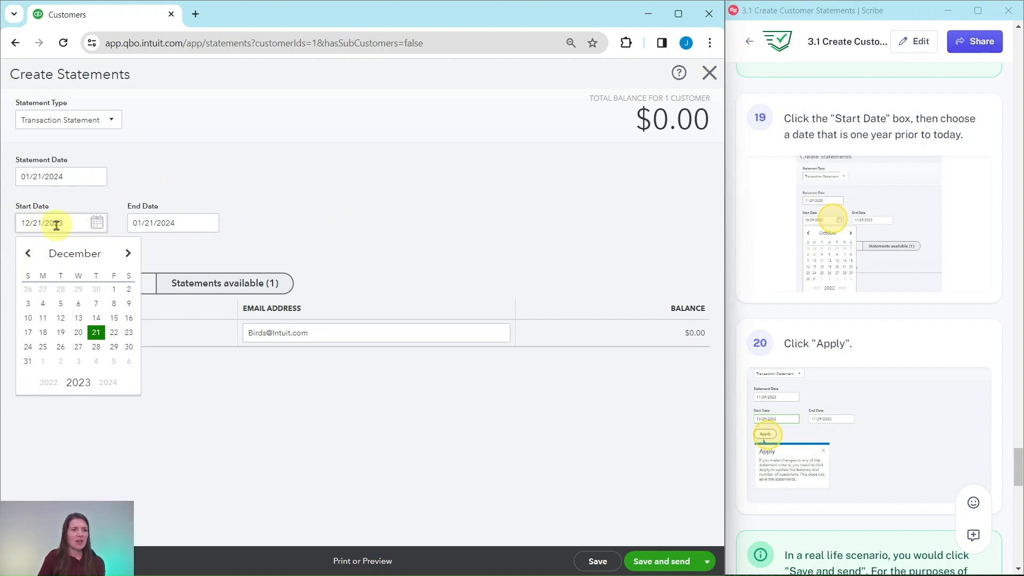
pyautogui.click(128, 252)
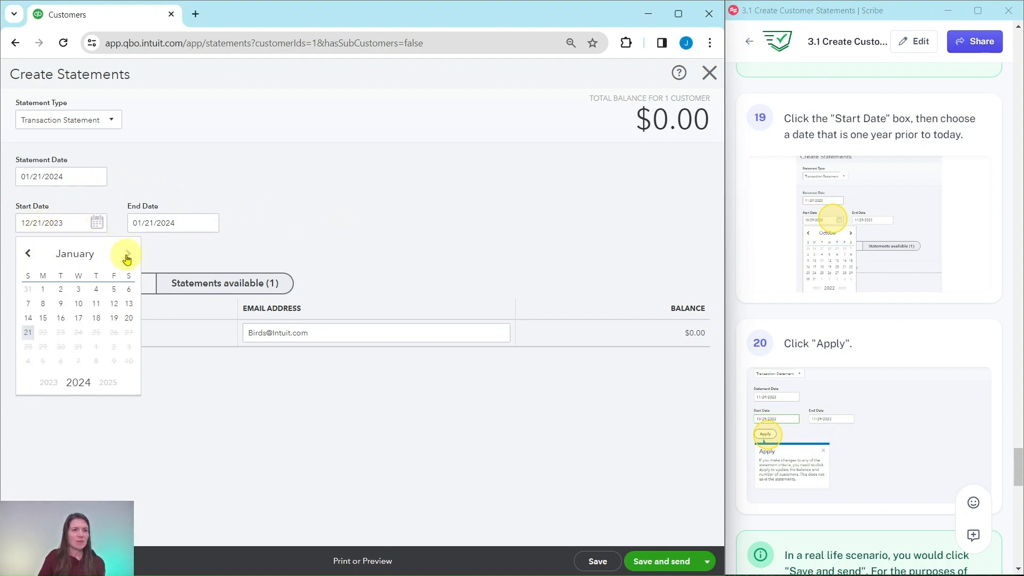
pyautogui.click(30, 254)
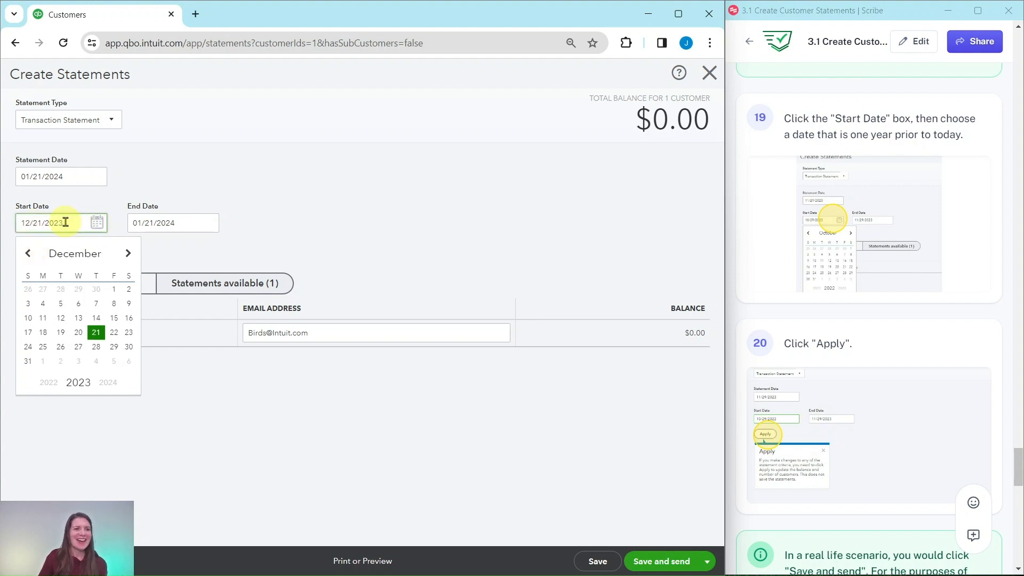
pyautogui.moveTo(68, 223); pyautogui.dragTo(15, 226)
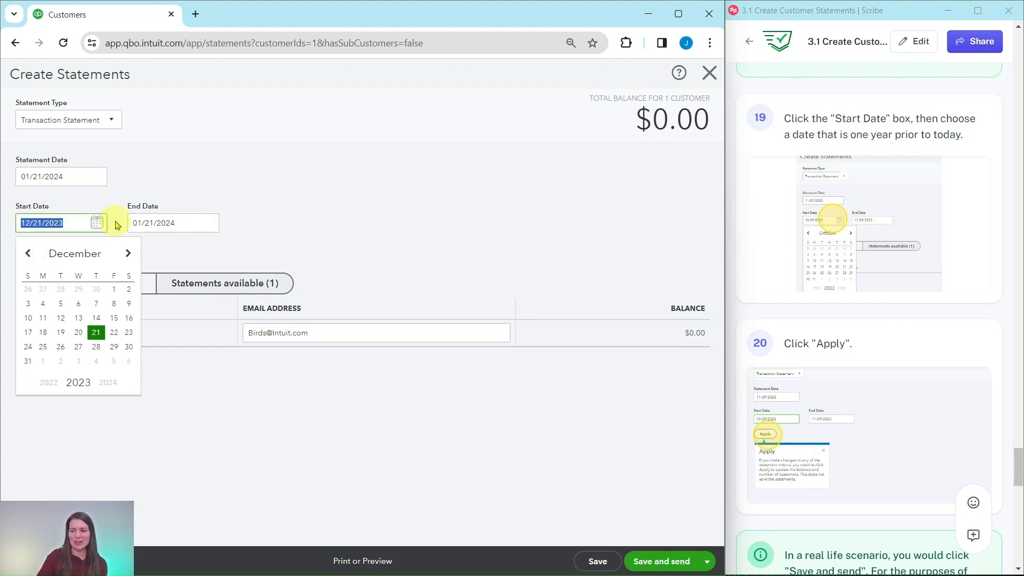
pyautogui.write('1/20')
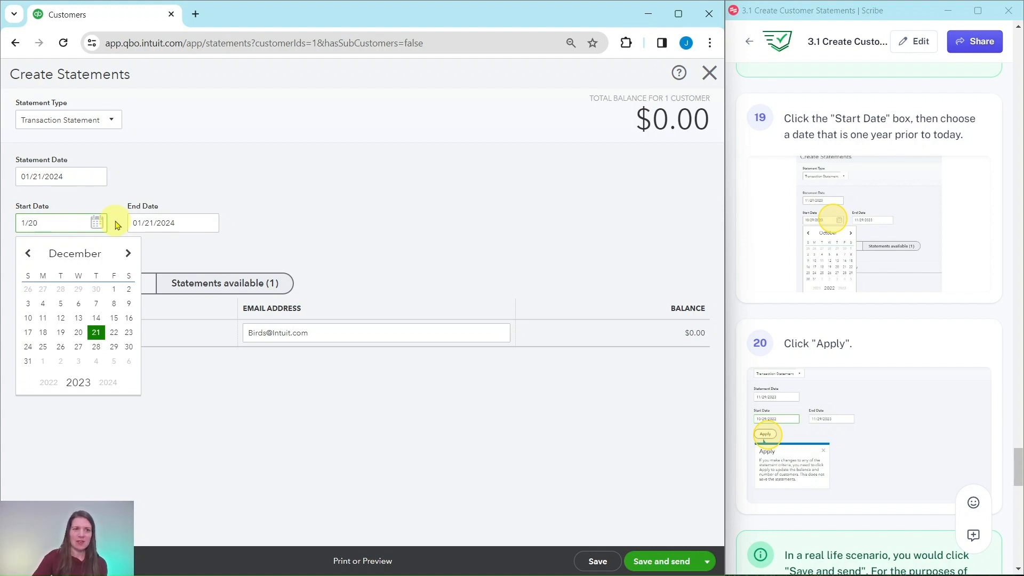
pyautogui.click(128, 253)
pyautogui.click(28, 253)
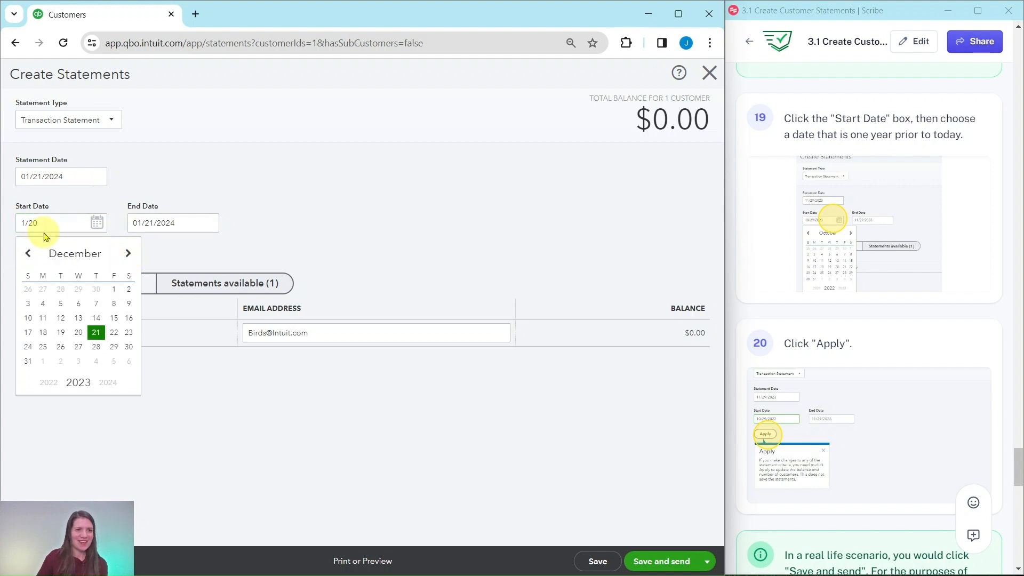
pyautogui.click(44, 228)
pyautogui.write('1/20')
pyautogui.press('BackSpace')
pyautogui.write('1/*2')
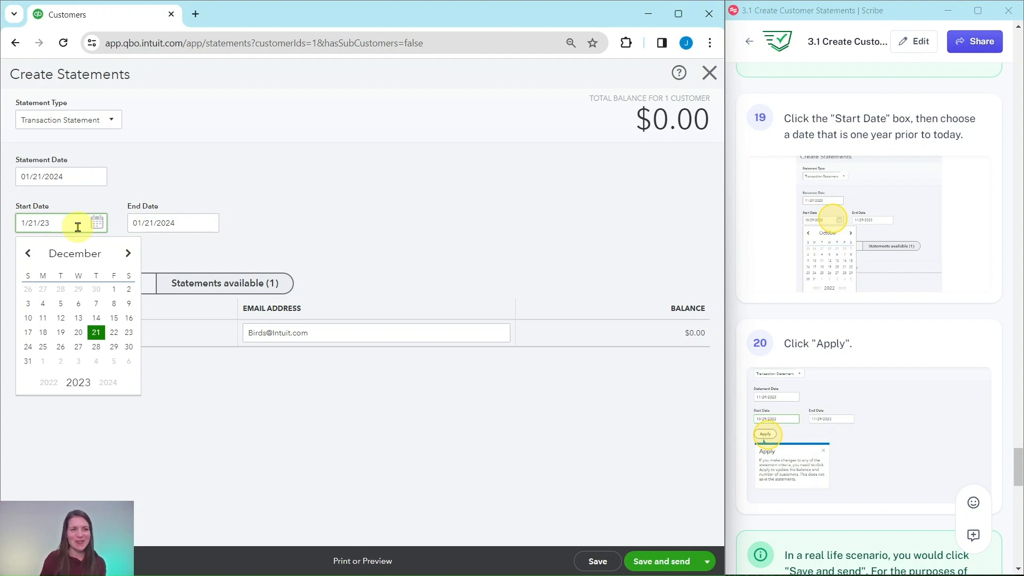
pyautogui.click(293, 227)
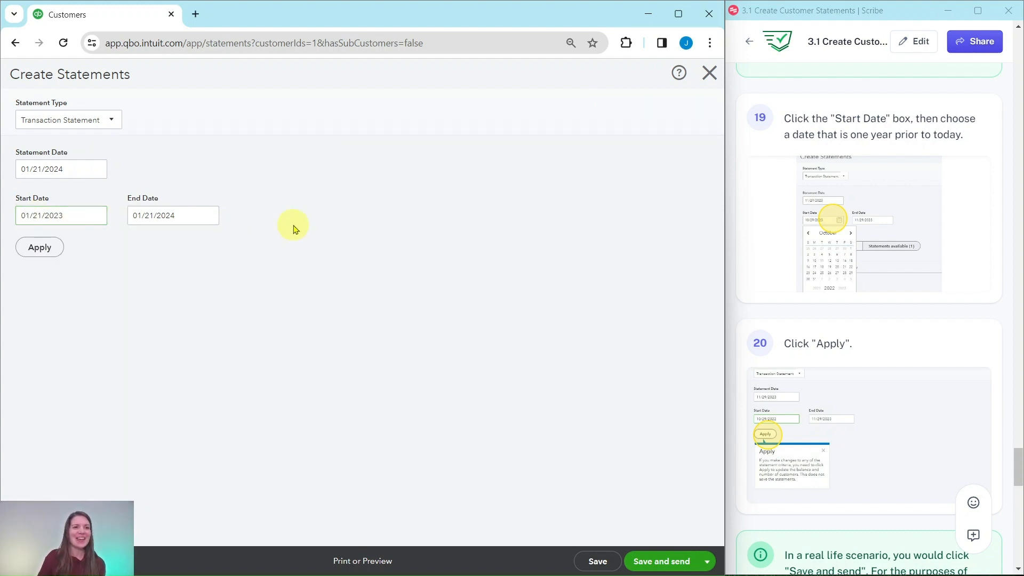
pyautogui.click(41, 254)
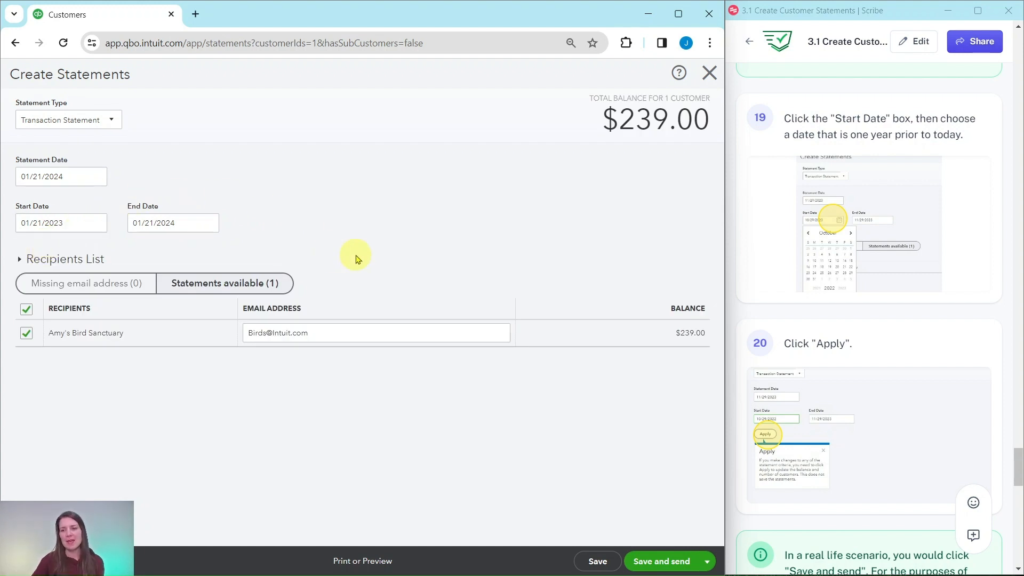
# Read the next guide instructions and generate the print preview of the Transaction Statement for Amy's Bird Sanctuary
pyautogui.scroll(-7, 824, 213)
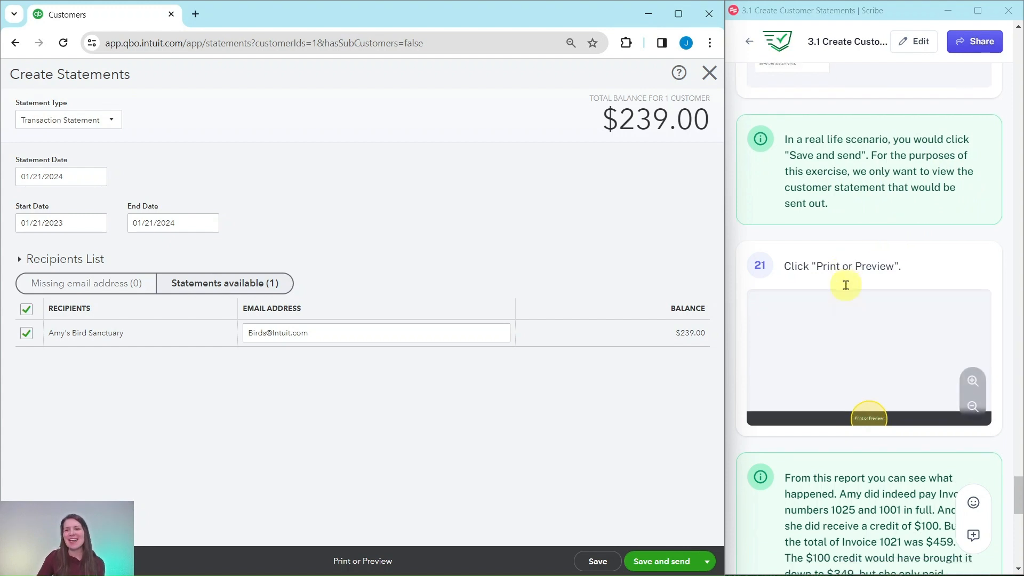
pyautogui.scroll(-4, 845, 285)
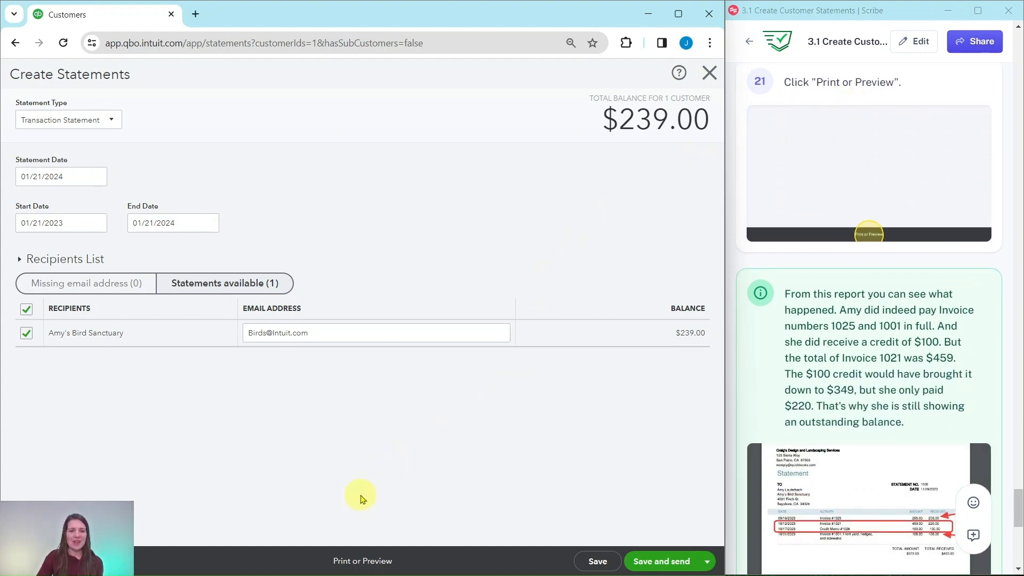
pyautogui.click(361, 561)
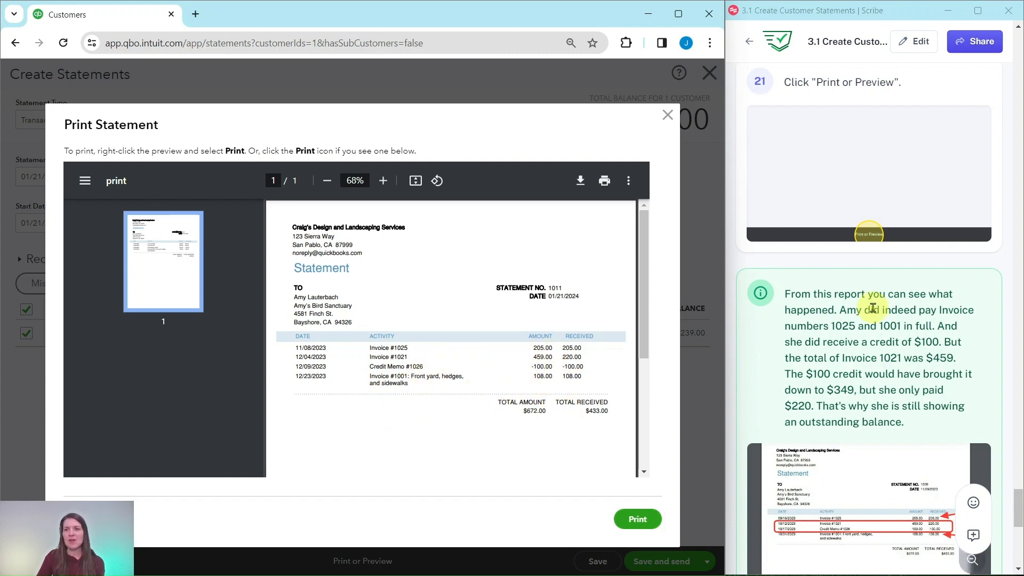
# Compare the previewed transactions with the guide's explanation of the outstanding balance, and close the preview and the Create Statements form
pyautogui.scroll(-3, 949, 299)
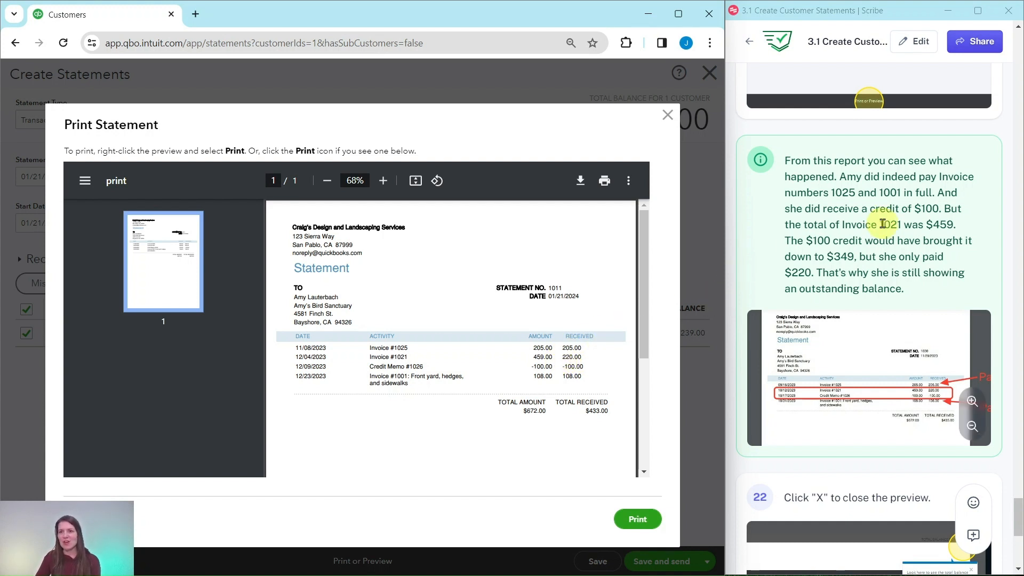
pyautogui.scroll(-1, 880, 264)
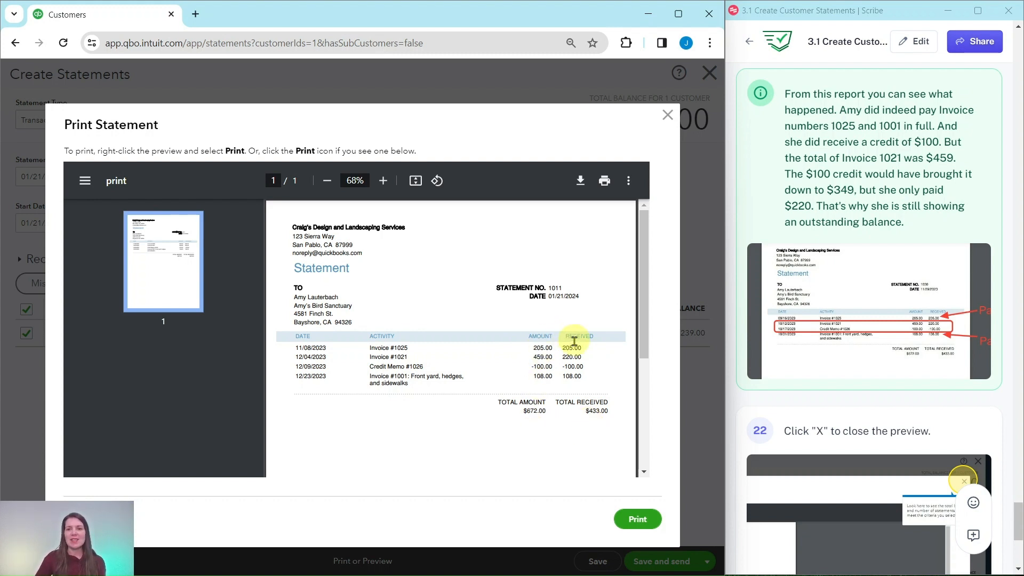
pyautogui.scroll(-2, 763, 353)
pyautogui.scroll(-1, 776, 350)
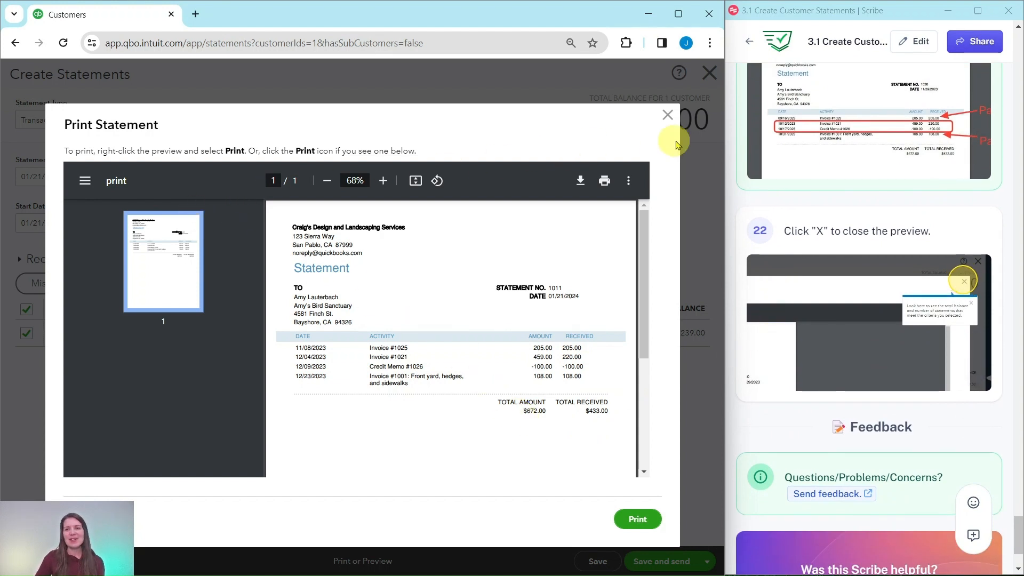
pyautogui.click(667, 115)
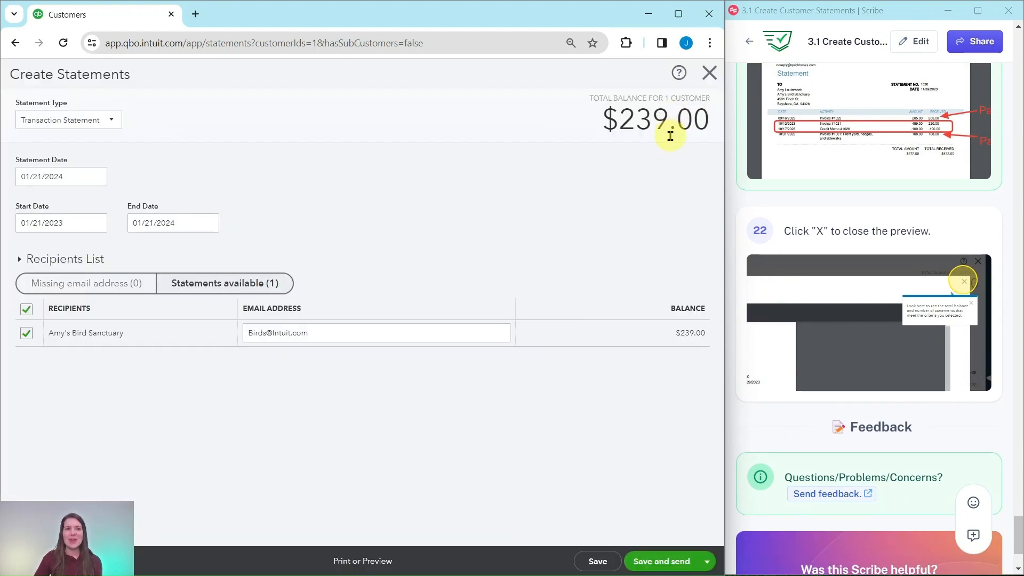
pyautogui.click(709, 77)
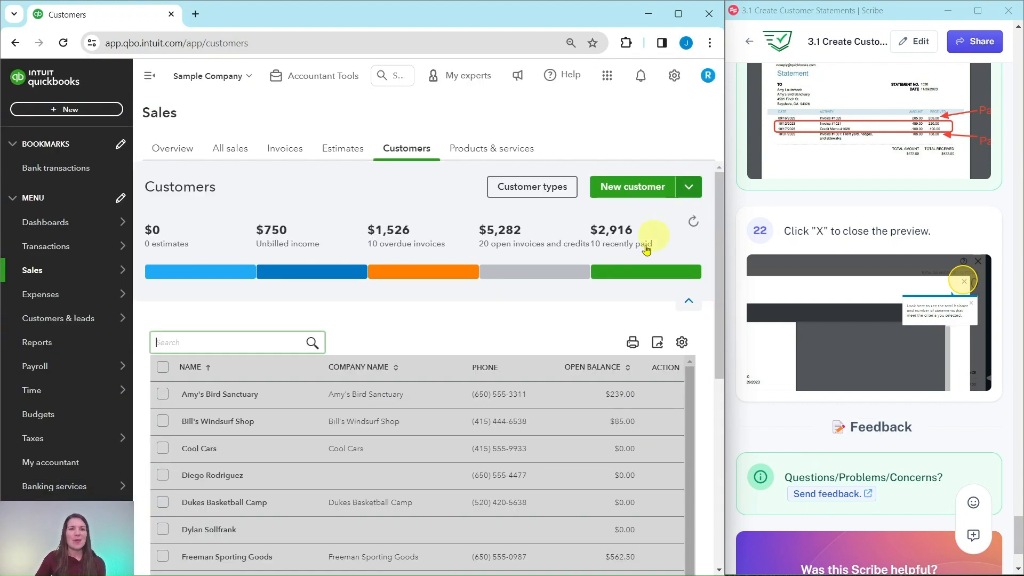